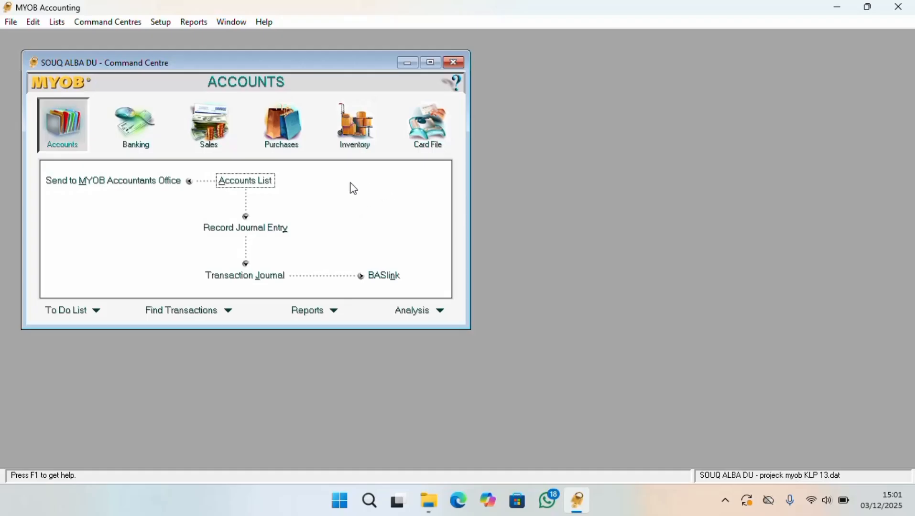
Review the account opening balances across the asset, liability and equity accounts, then close that window
click(162, 23)
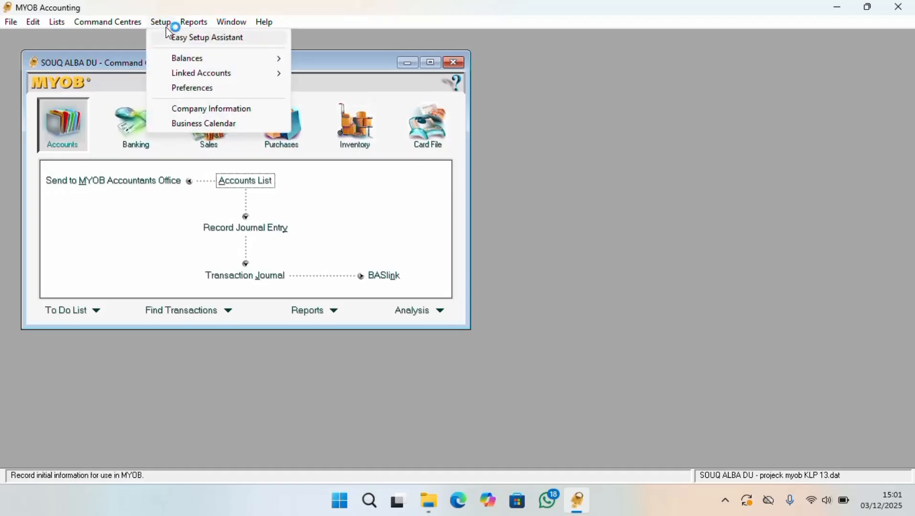
mouse_move(208, 59)
click(347, 60)
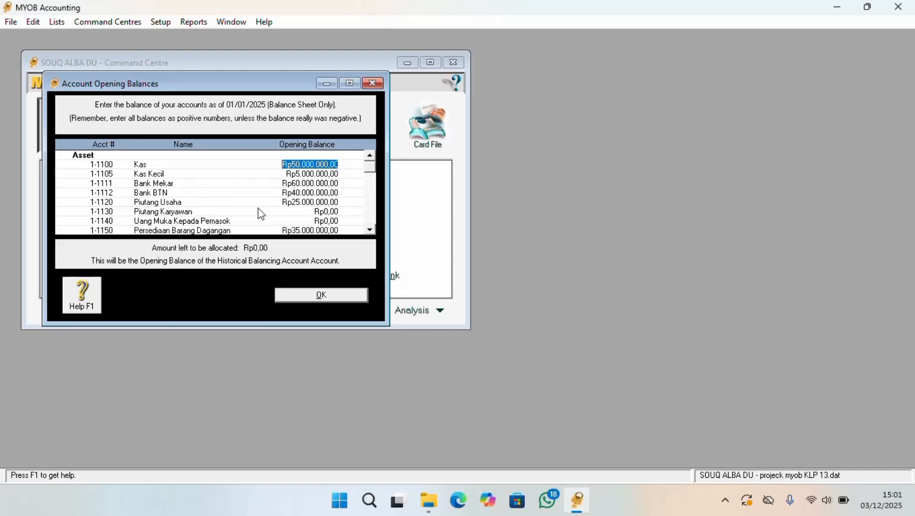
click(371, 231)
click(369, 230)
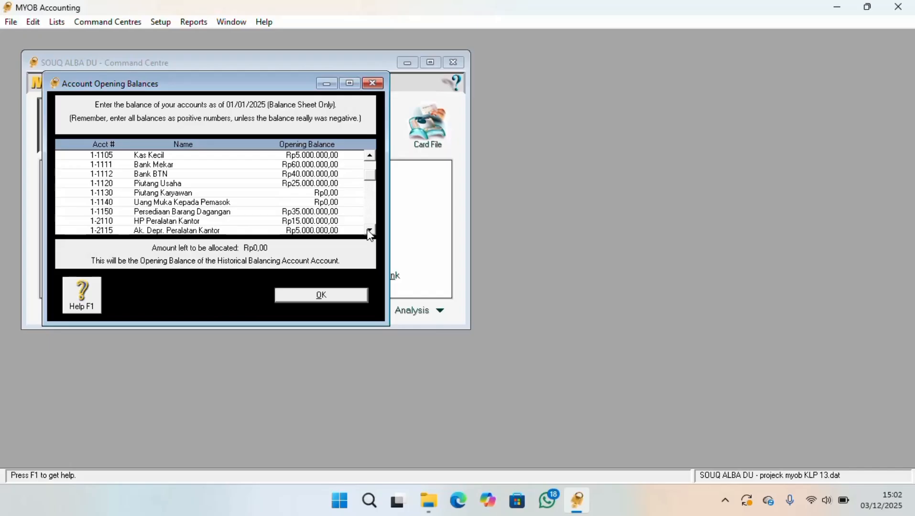
click(369, 231)
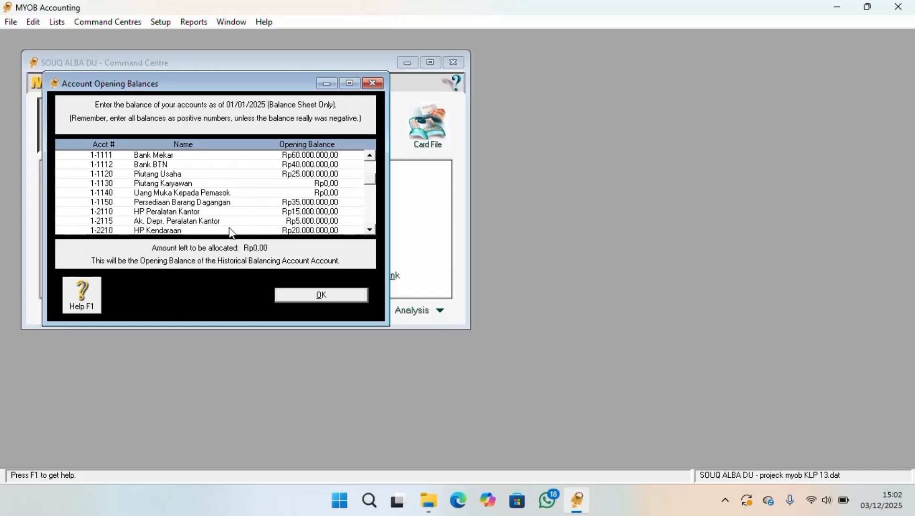
click(373, 230)
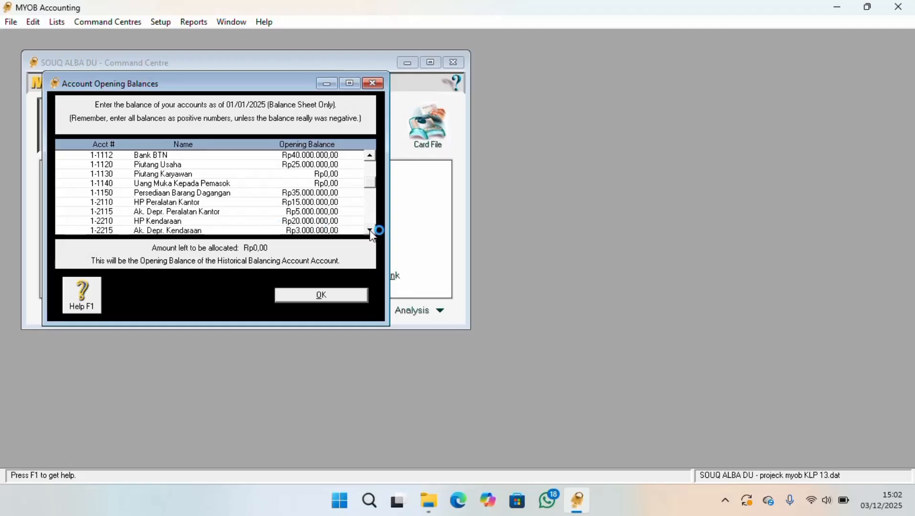
click(370, 231)
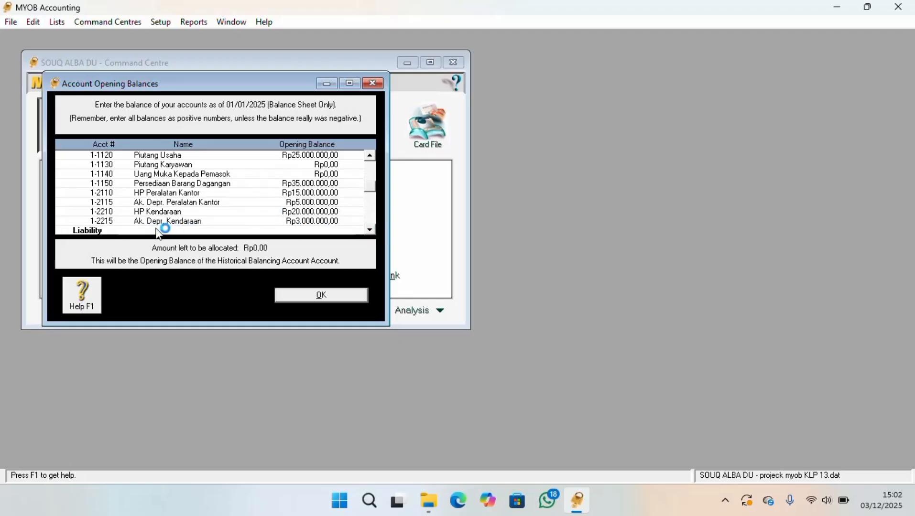
click(370, 230)
click(370, 231)
click(370, 231)
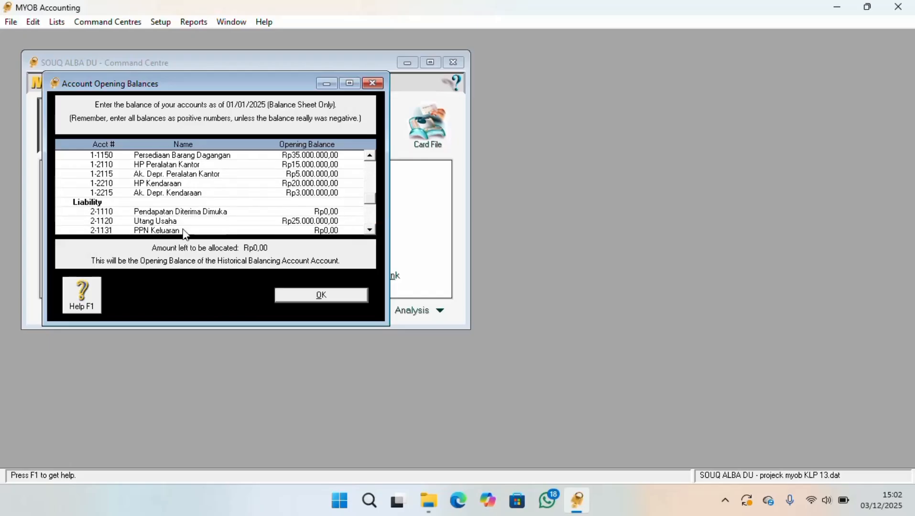
click(370, 230)
click(370, 231)
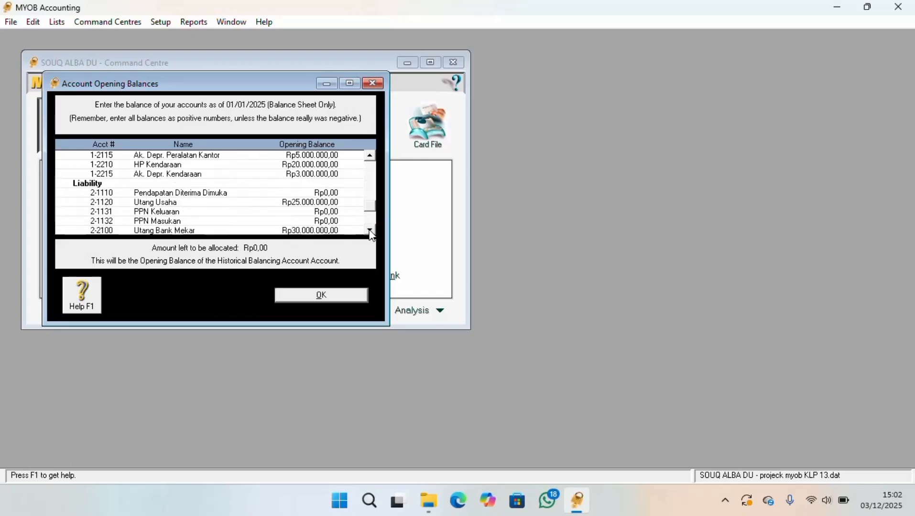
click(370, 230)
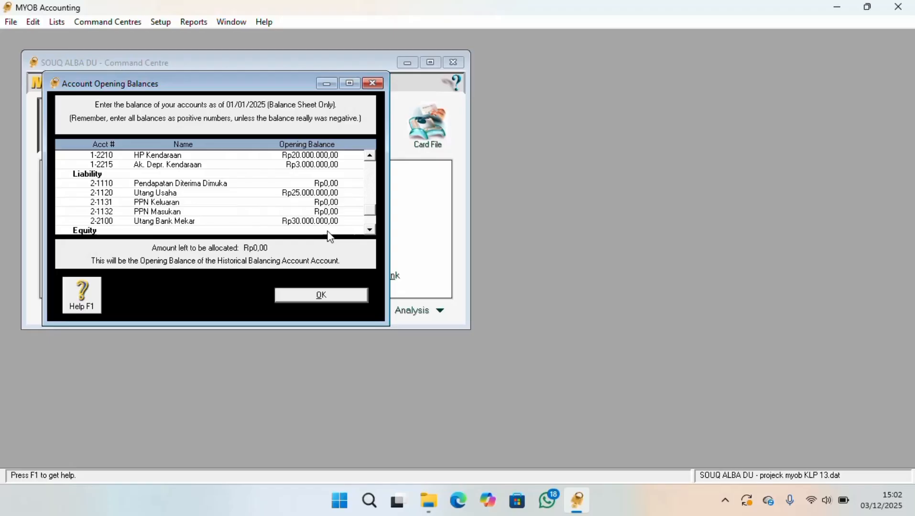
click(370, 230)
click(370, 231)
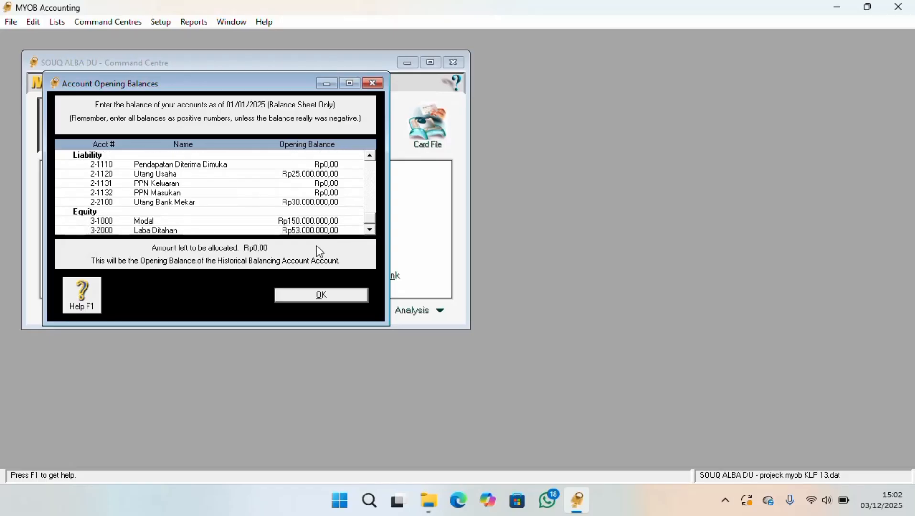
click(312, 227)
click(372, 83)
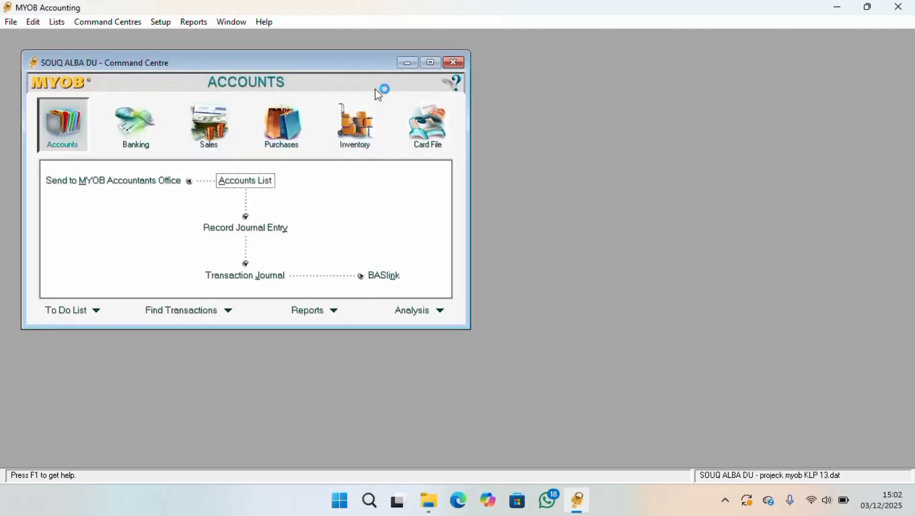
Open the Cards List and examine the customer cards, supplier cards and each entry under all cards
click(407, 131)
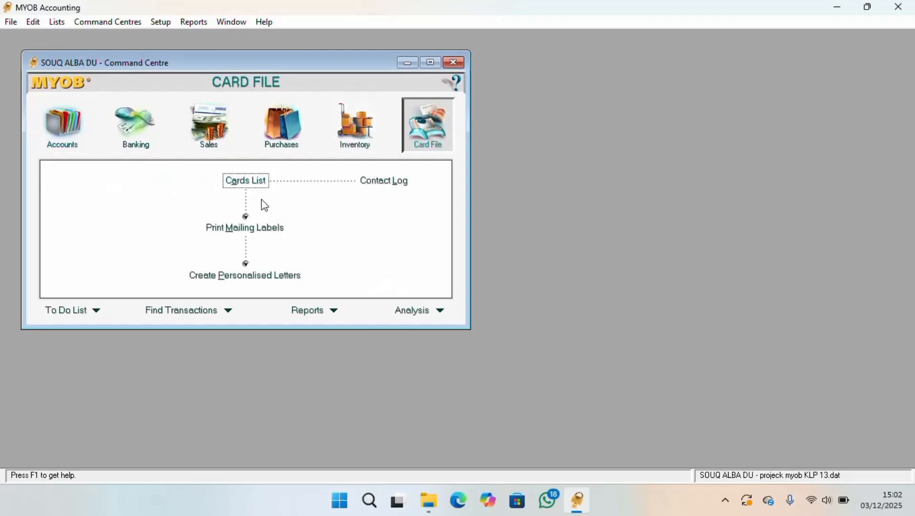
click(71, 132)
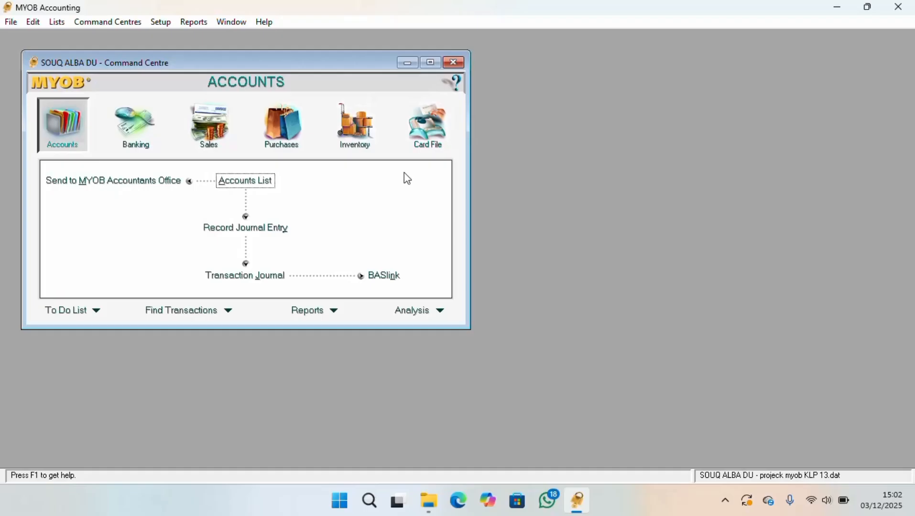
click(425, 123)
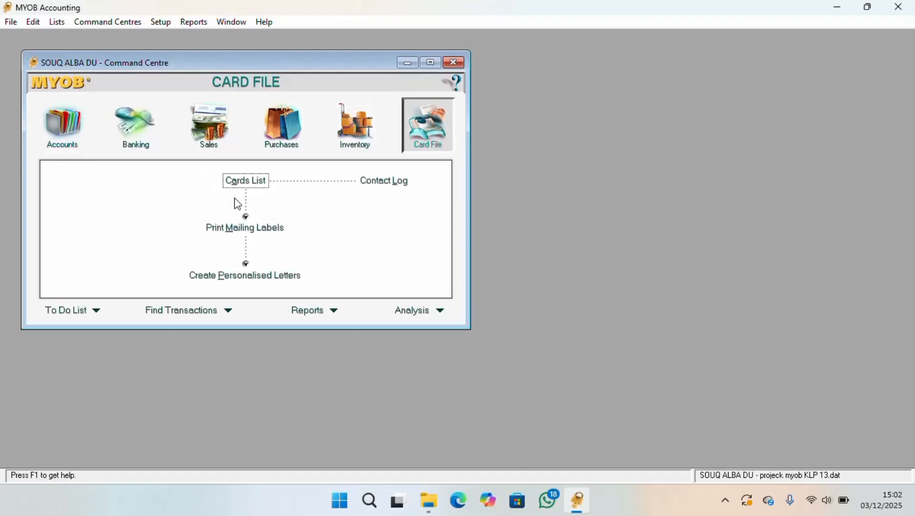
click(266, 184)
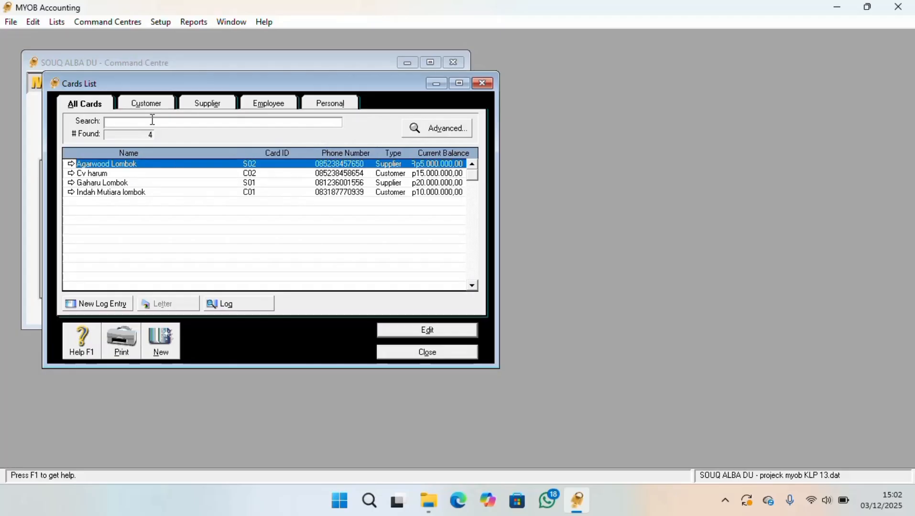
click(145, 104)
click(208, 105)
click(95, 104)
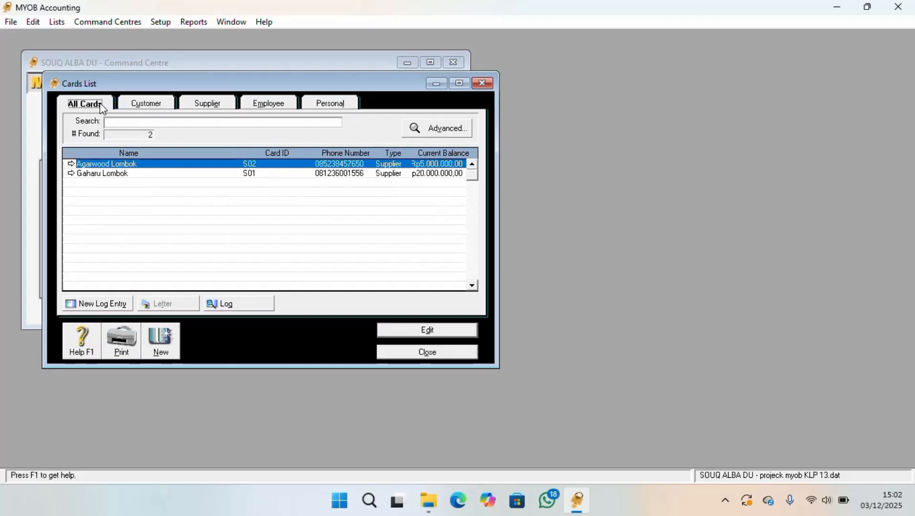
click(152, 194)
click(142, 165)
click(141, 174)
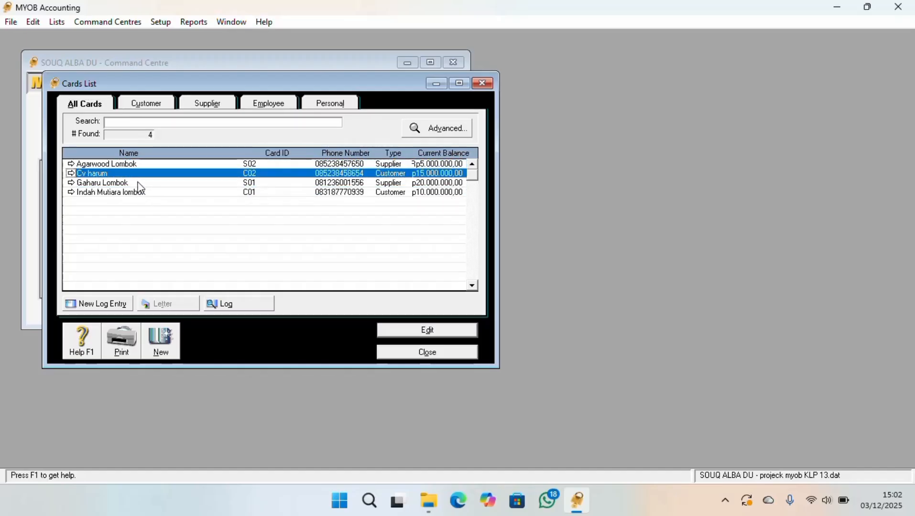
click(141, 184)
click(139, 192)
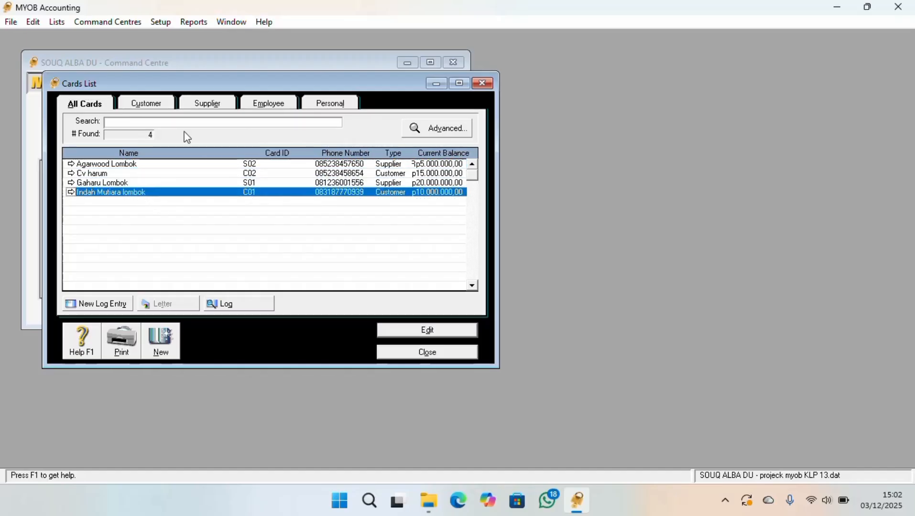
View the profile and selling details of the existing customer Cv harum, then close its card
click(155, 106)
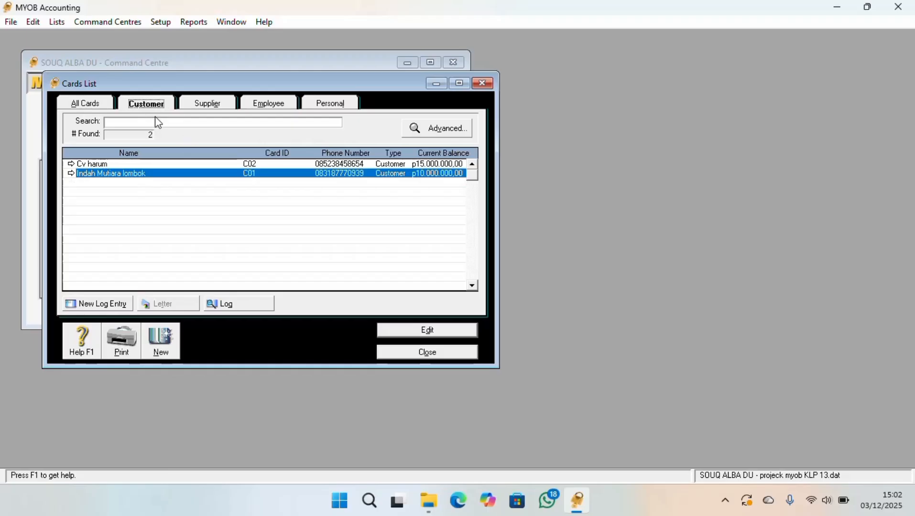
double_click(133, 168)
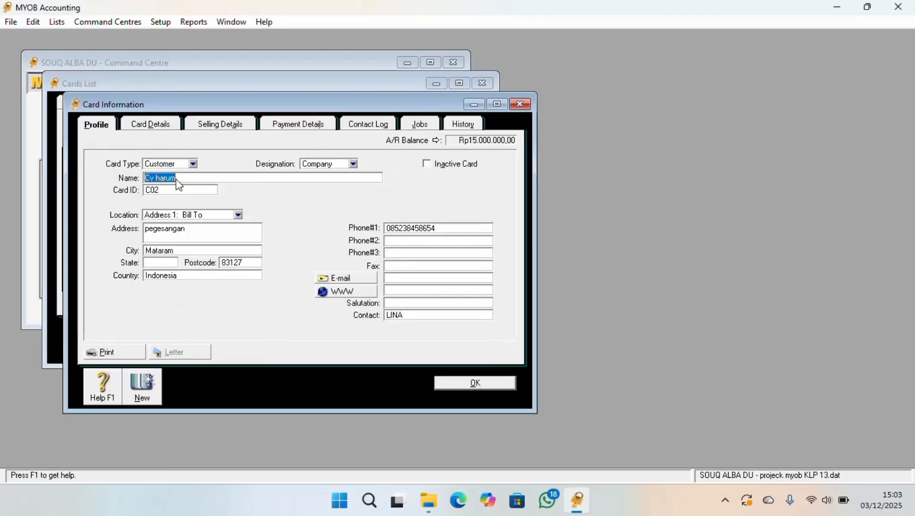
click(220, 125)
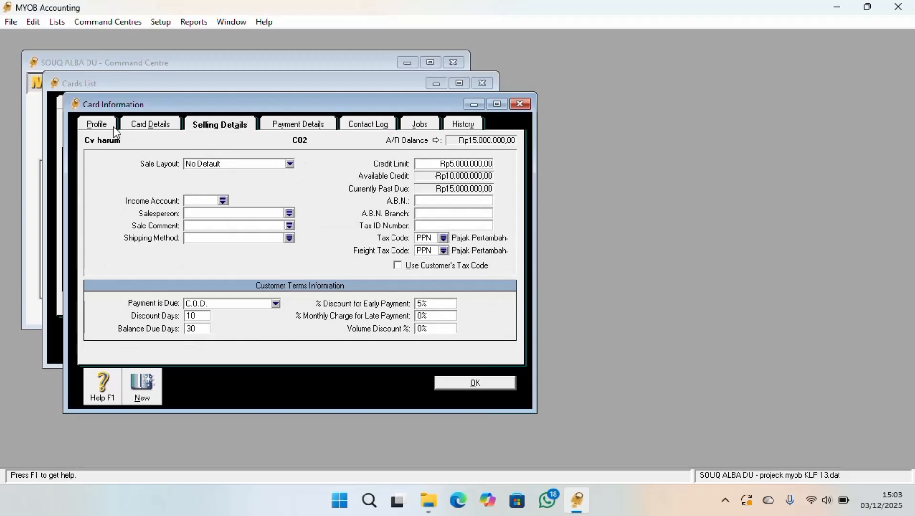
click(111, 127)
click(519, 104)
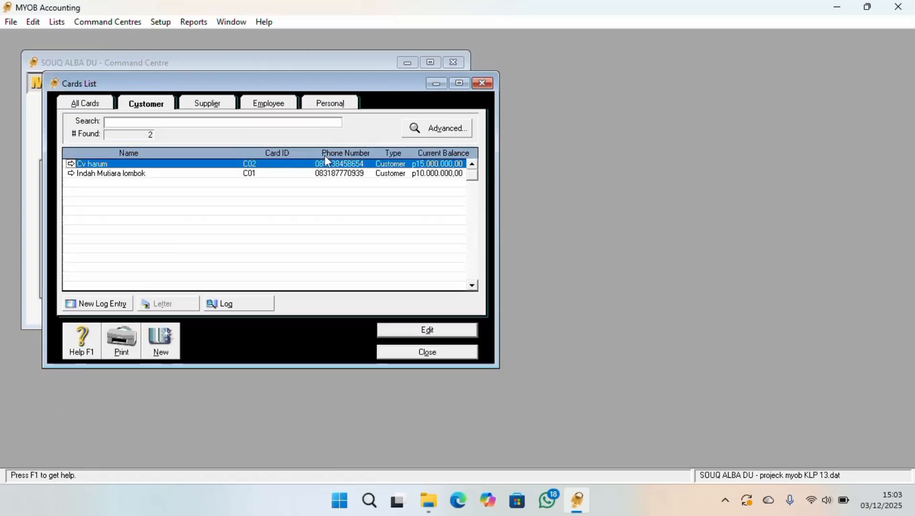
Start a new customer card with the company name CV Harum
click(161, 343)
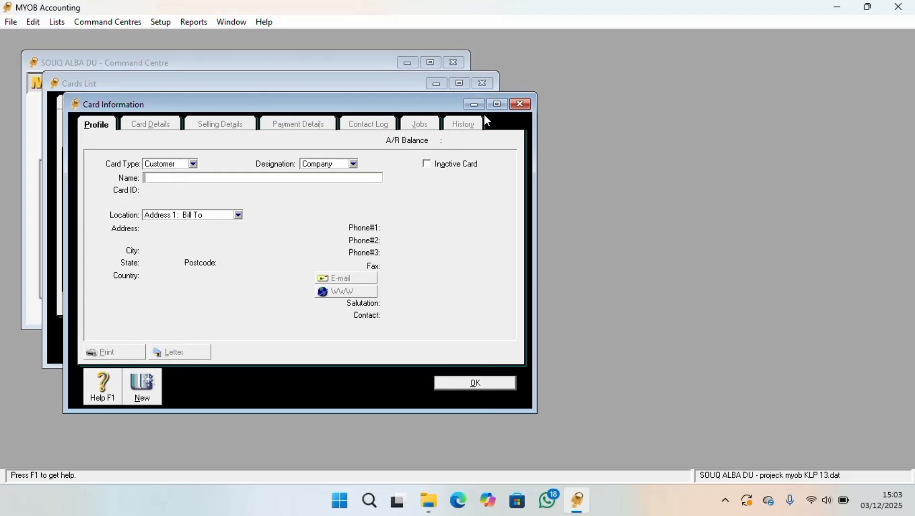
click(514, 106)
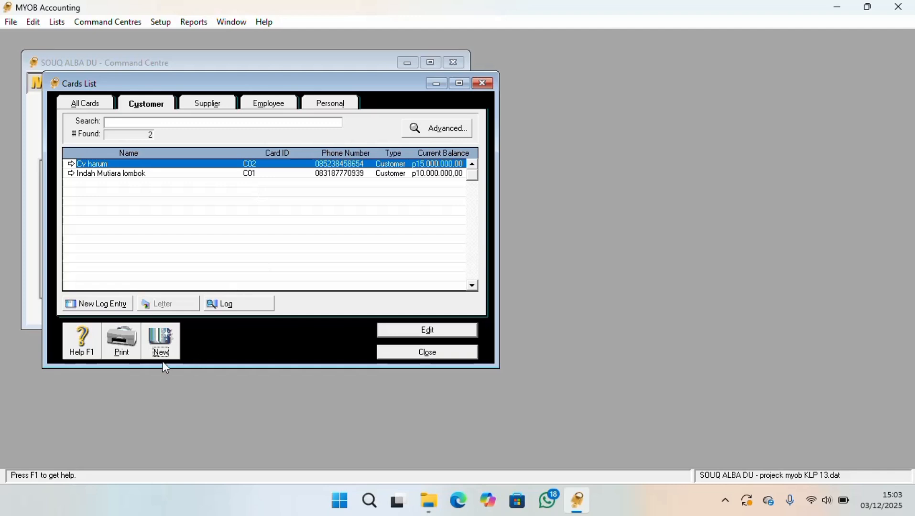
click(162, 339)
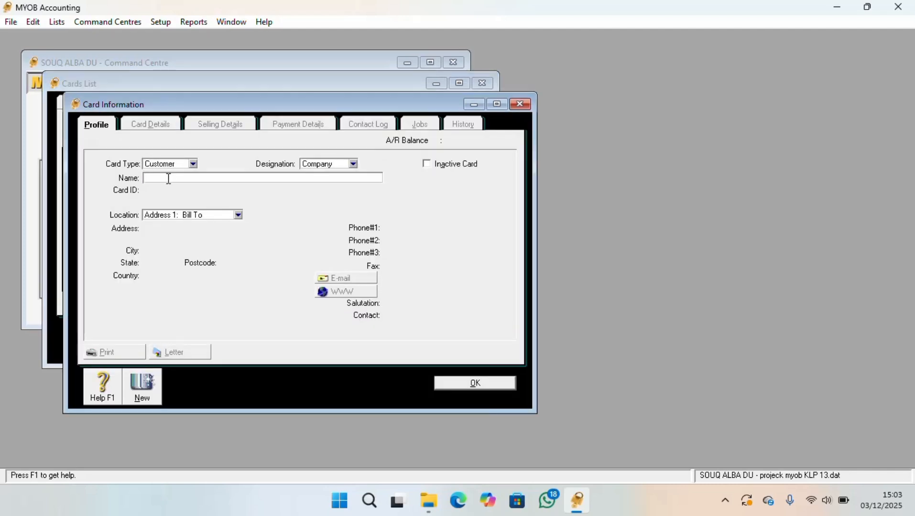
text(CV Harum)
key(Tab)
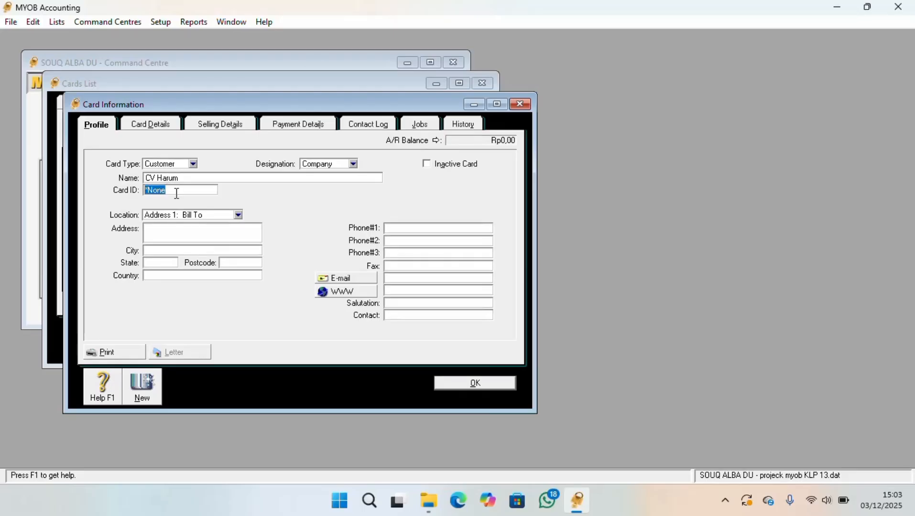
Try to give the new customer card the same card ID as the existing Cv harum customer
key(BackSpace)
key(Tab)
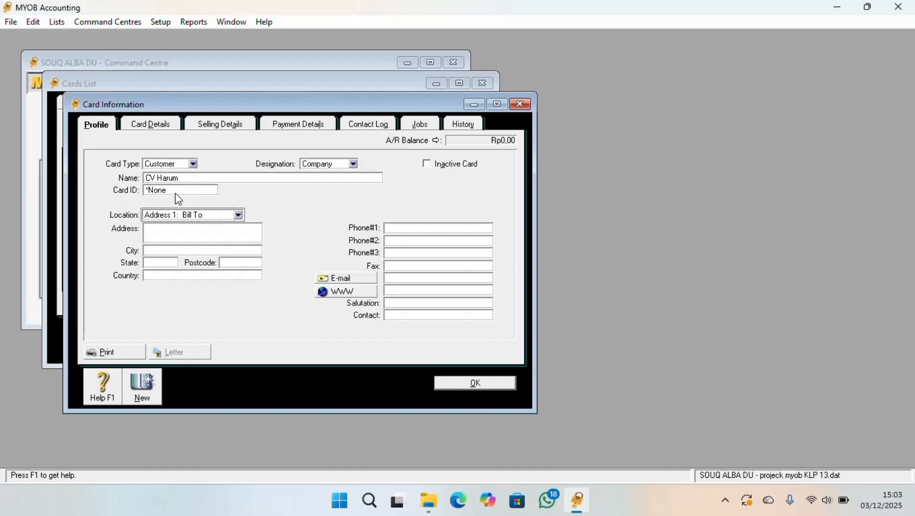
click(151, 192)
text(CV)
click(173, 233)
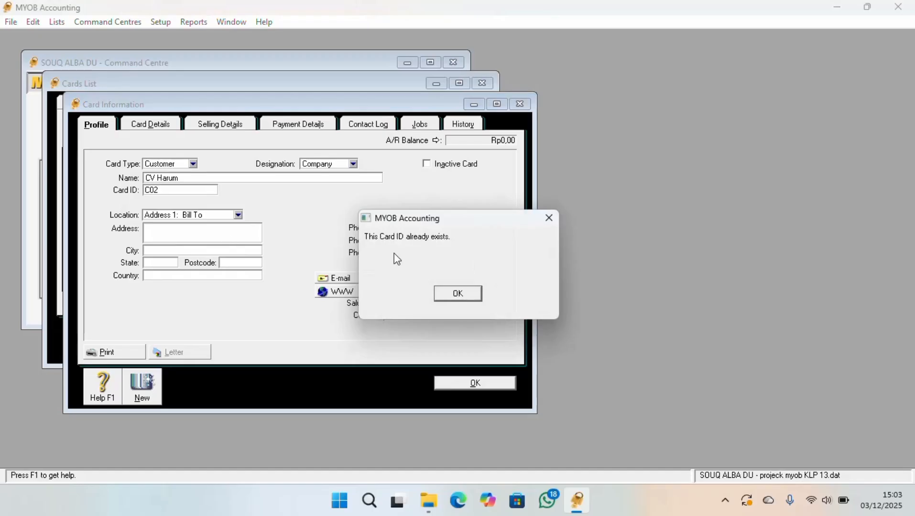
click(443, 290)
click(443, 298)
click(459, 289)
click(452, 291)
click(451, 289)
Enter the next unused customer card ID and fill in the customer's address and city
key(BackSpace)
text(C03)
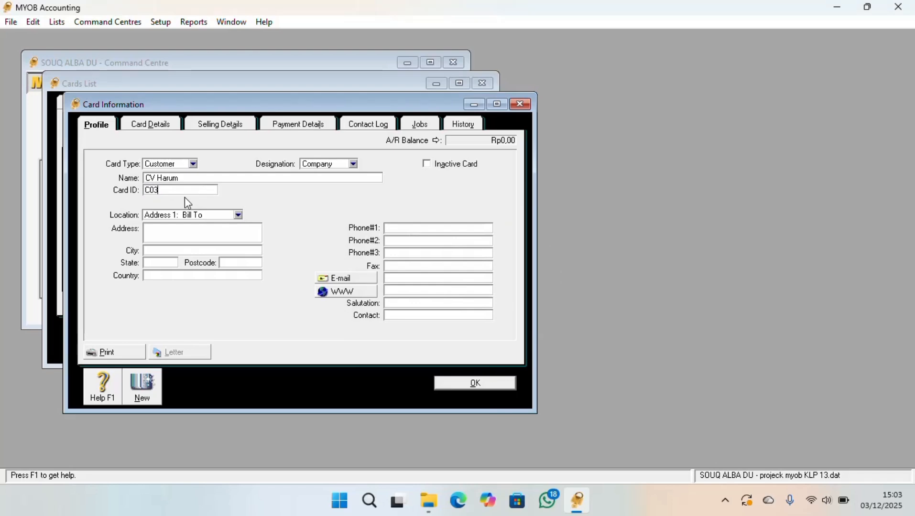
click(197, 237)
text(PEGESANGAN)
click(154, 253)
text(MATRAM)
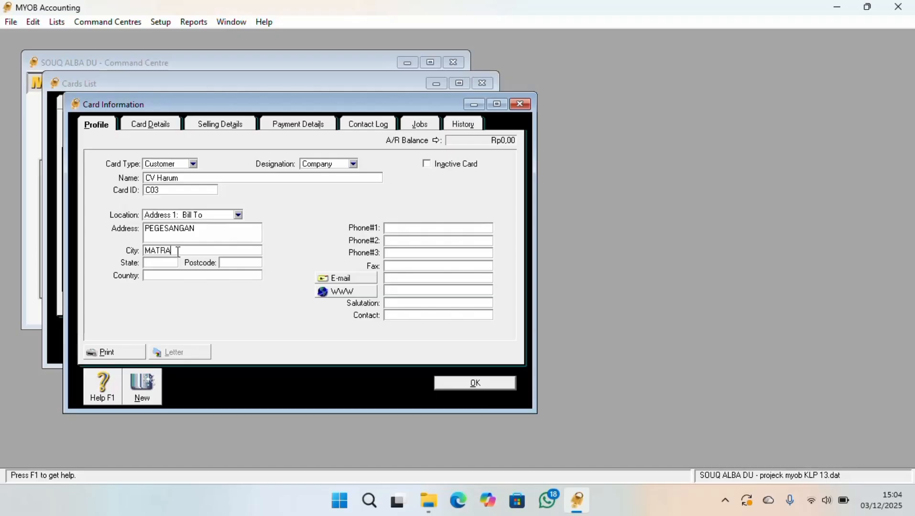
key(BackSpace)
key(BackSpace)
key(BackSpace)
text(ARAM)
Fill in the customer's postcode and set the country to INDONESIA, dismissing the unrelated Windows dialog
click(248, 262)
text(34526)
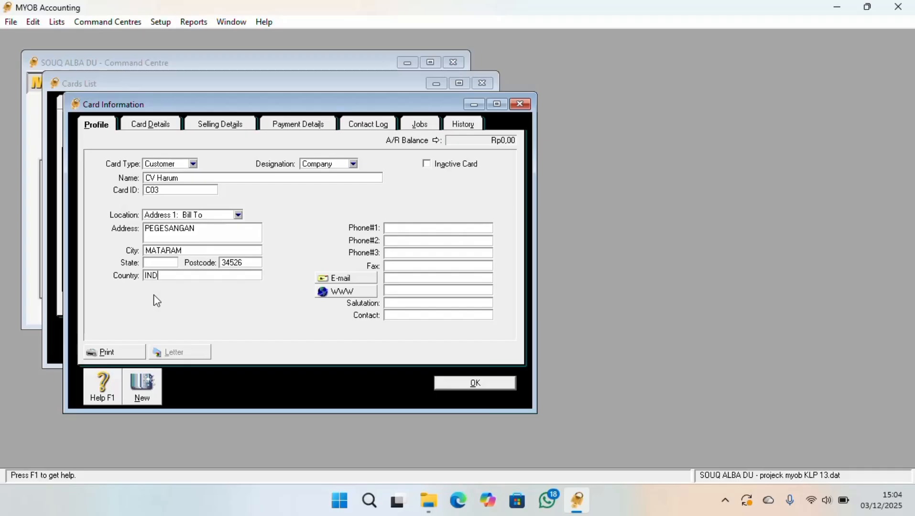
text(A)
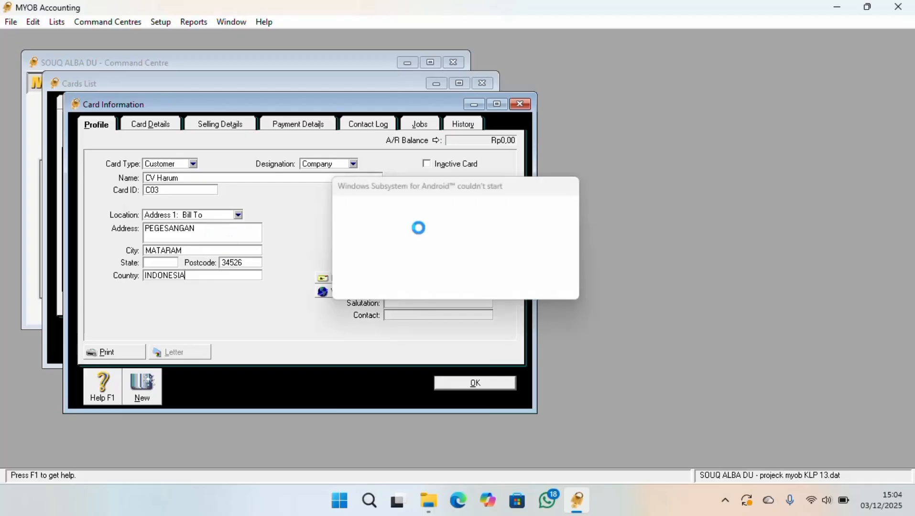
click(547, 285)
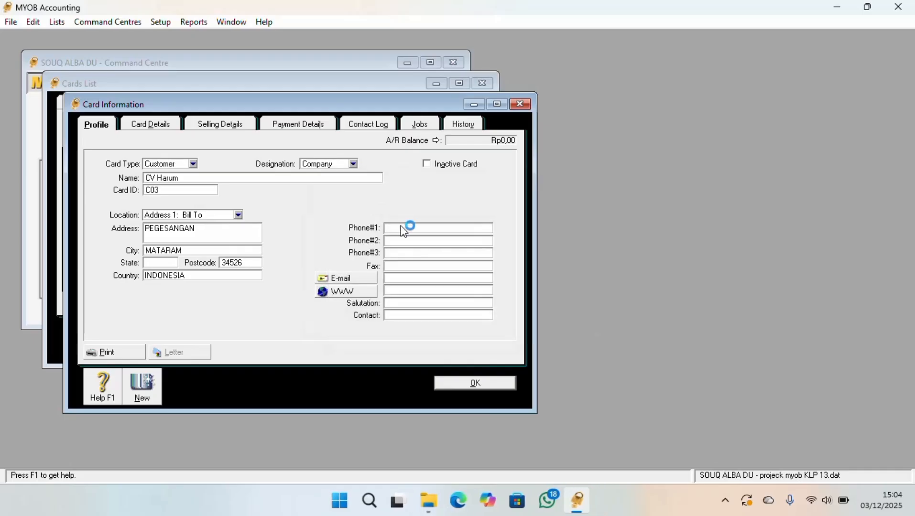
Fill in the contact person's name and the first phone number on the customer card
click(404, 228)
click(396, 315)
text(LIN)
text(A)
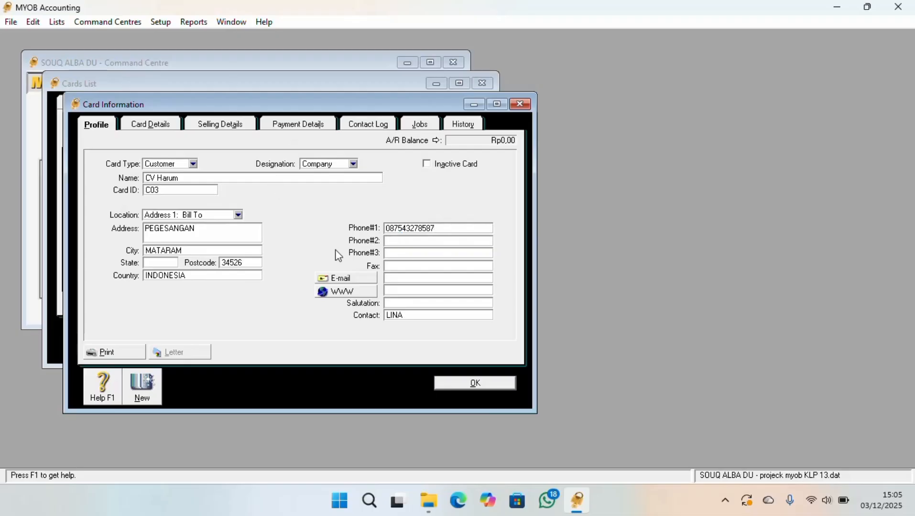
Keep the card type as Customer and set the credit limit to Rp5.000.000,00 in the selling details
click(192, 164)
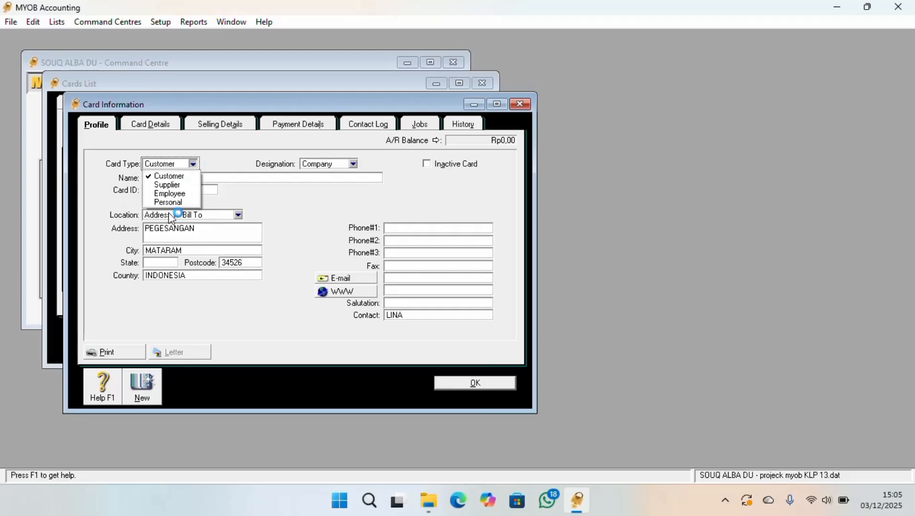
click(183, 176)
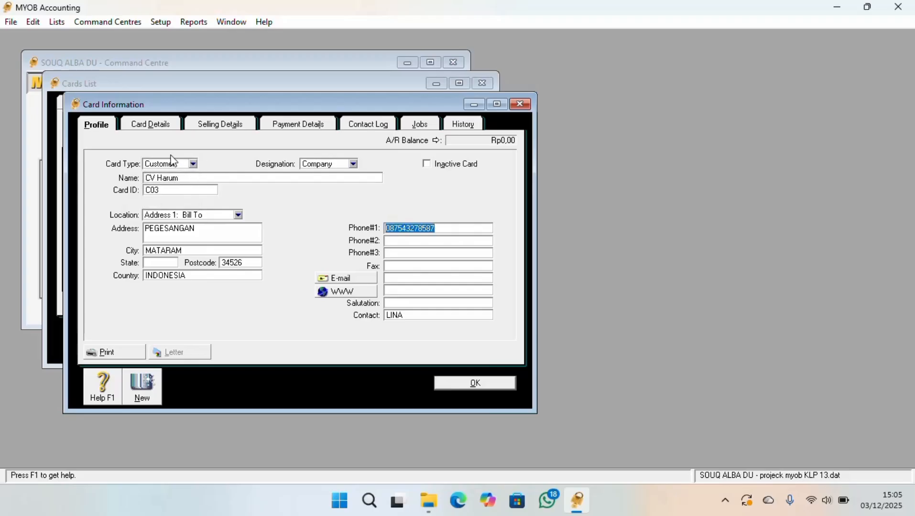
click(170, 128)
click(234, 130)
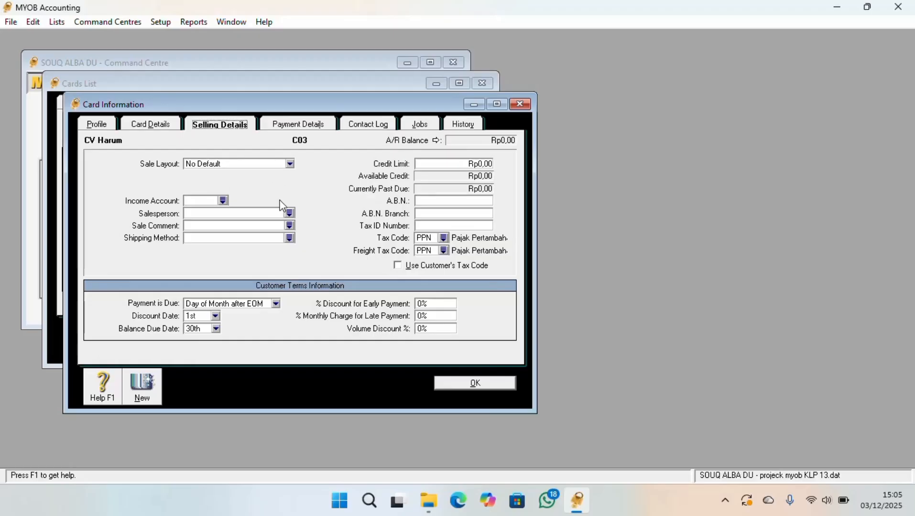
click(450, 164)
double_click(462, 163)
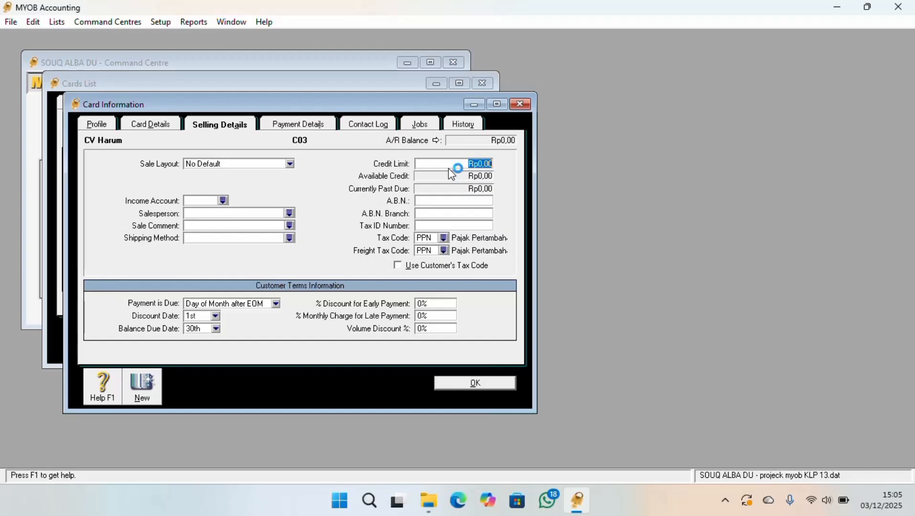
text(5.000.000,0)
key(BackSpace)
key(Tab)
Check the codes available for the customer's tax code and freight tax code without changing either one
click(444, 238)
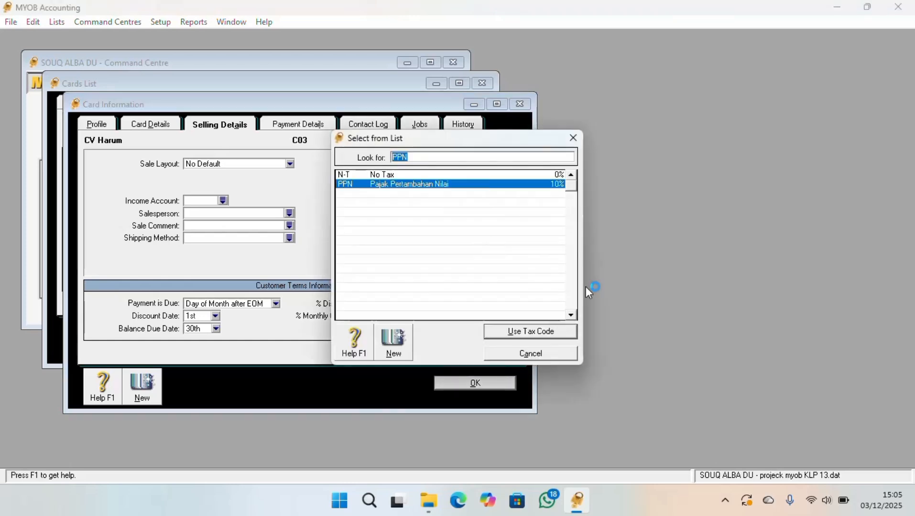
click(571, 134)
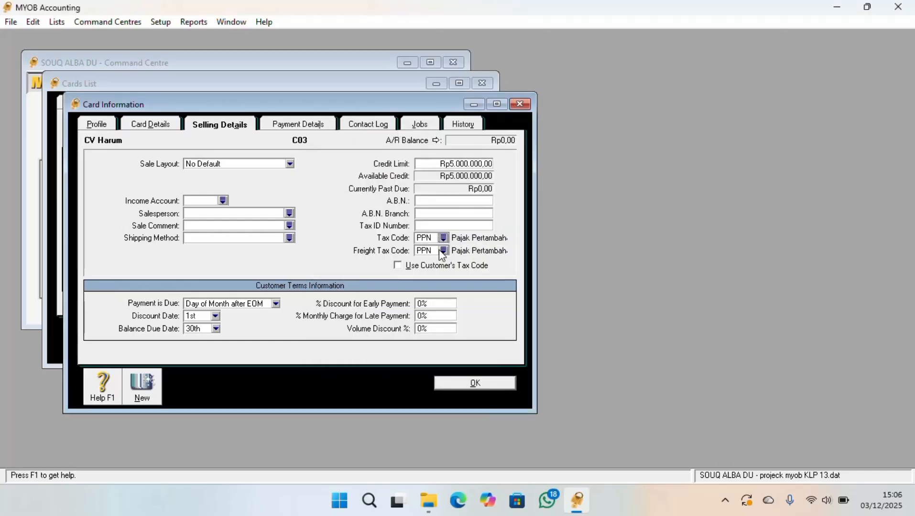
click(442, 251)
click(572, 136)
Set the customer terms to C.O.D. with 10 discount days, 30 balance due days and a 5% early payment discount
click(276, 304)
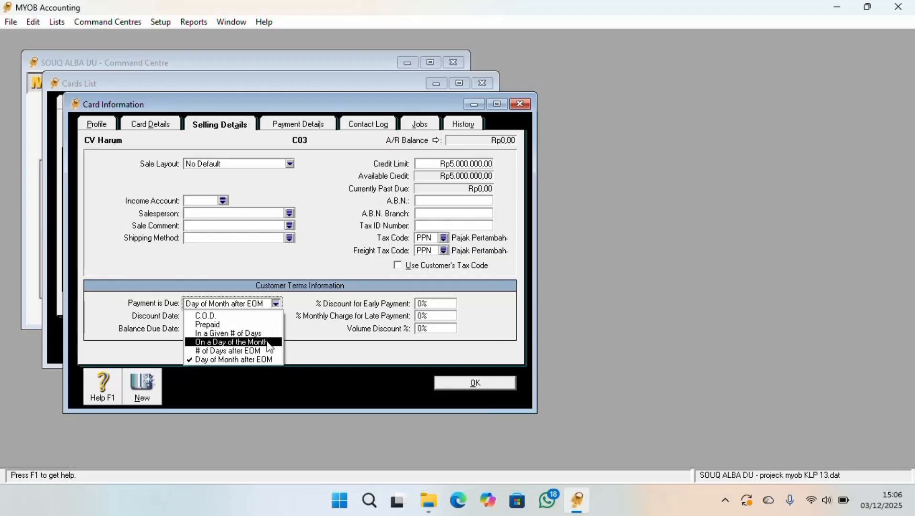
click(261, 315)
click(192, 317)
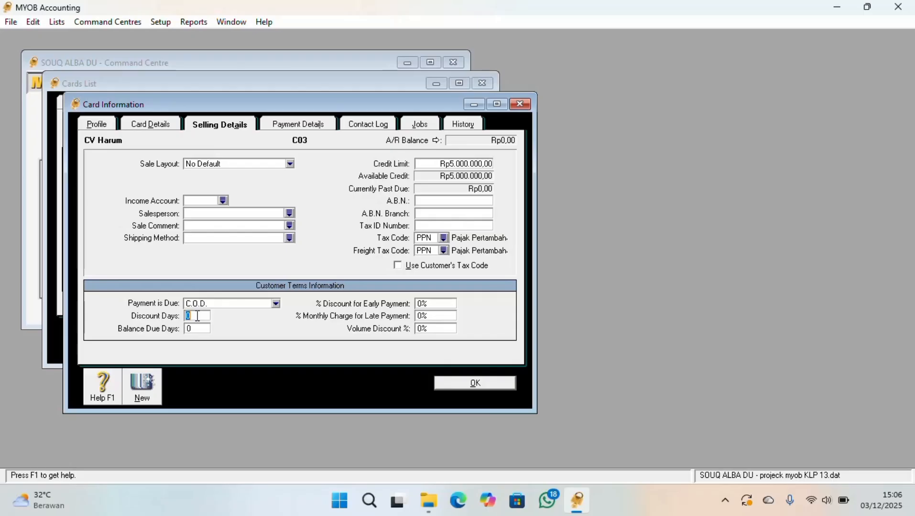
text(1030)
click(421, 306)
text(5)
click(424, 316)
Review the customer card's payment details, contact log, card details and selling details
click(310, 125)
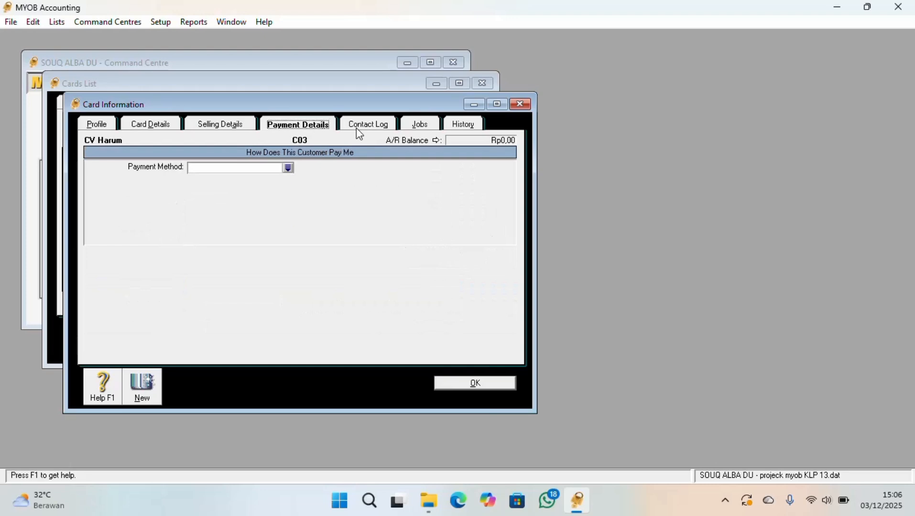
click(382, 125)
click(242, 124)
click(149, 124)
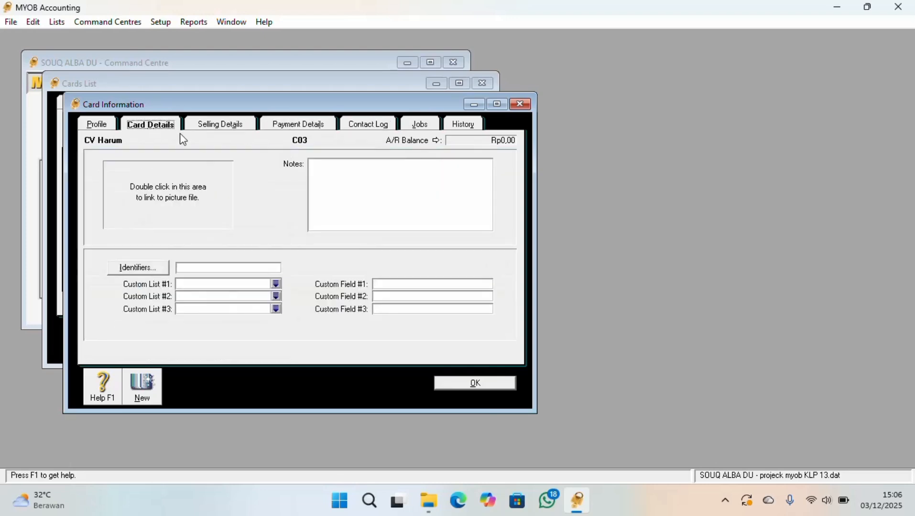
click(228, 129)
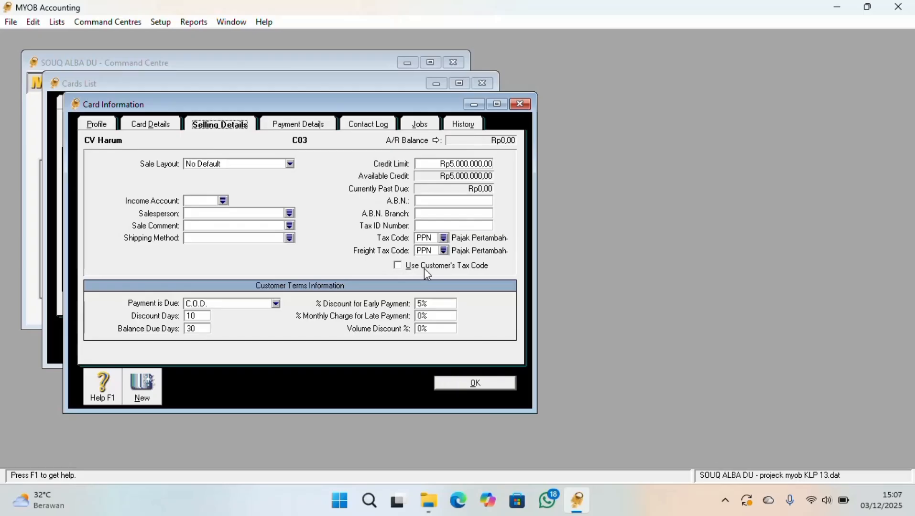
click(497, 105)
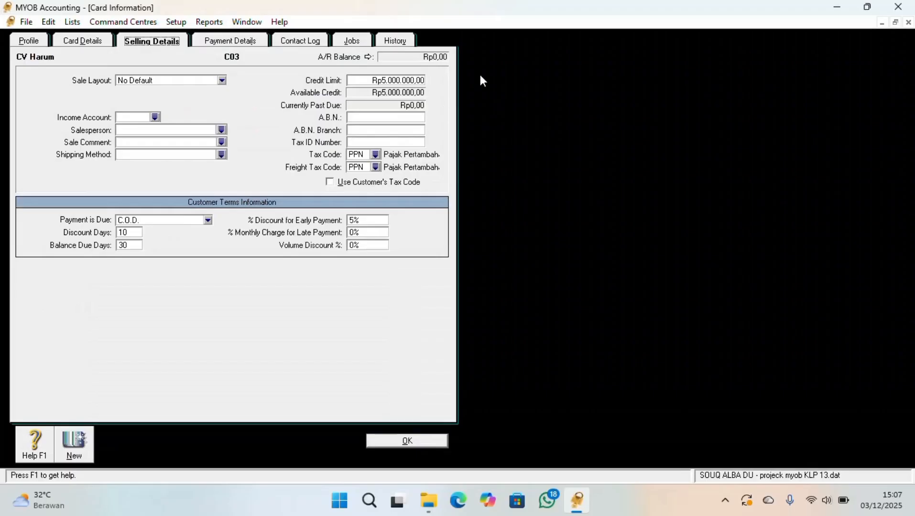
click(895, 22)
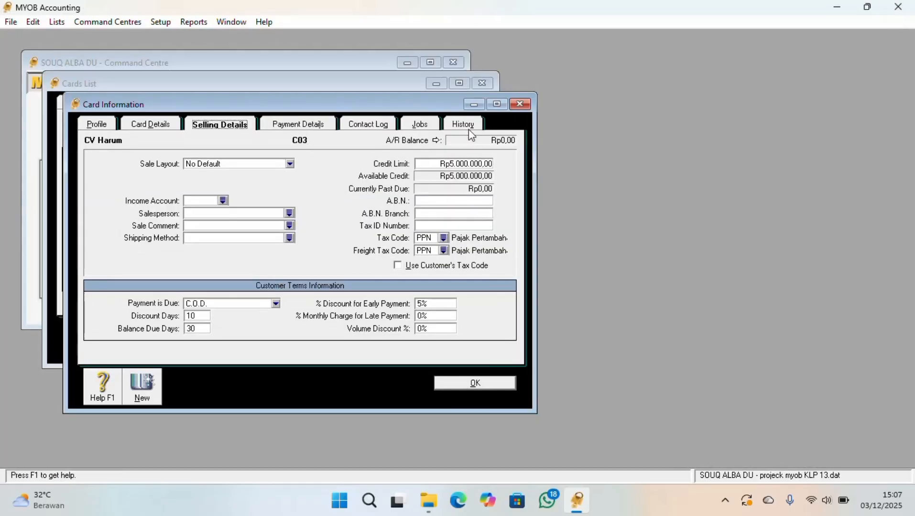
Minimise the card window and locate the new CV Harum card in the customer list
click(464, 105)
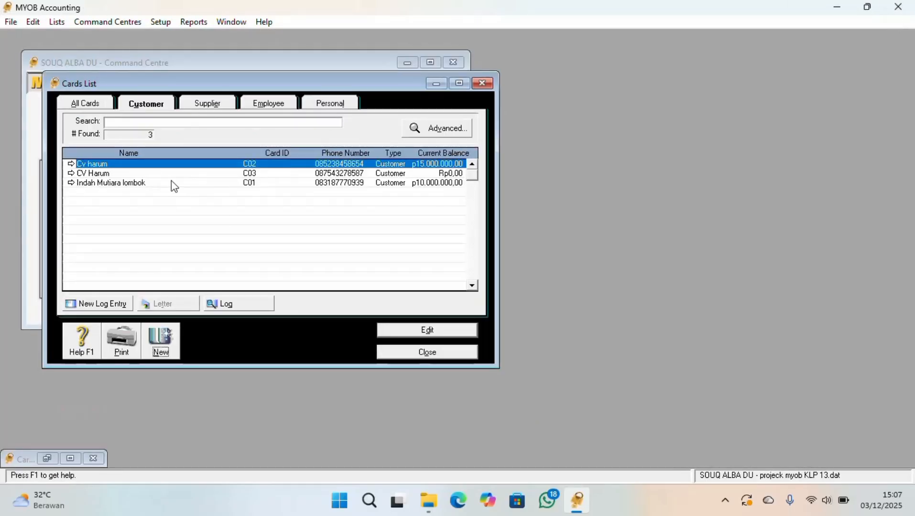
click(148, 175)
click(181, 164)
click(183, 174)
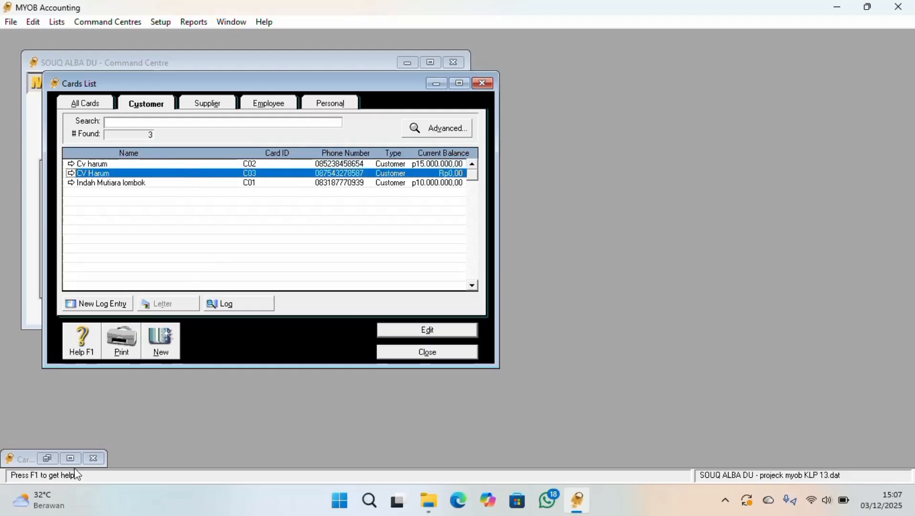
Restore the CV Harum card to its profile page, and close the card and the cards list
click(48, 459)
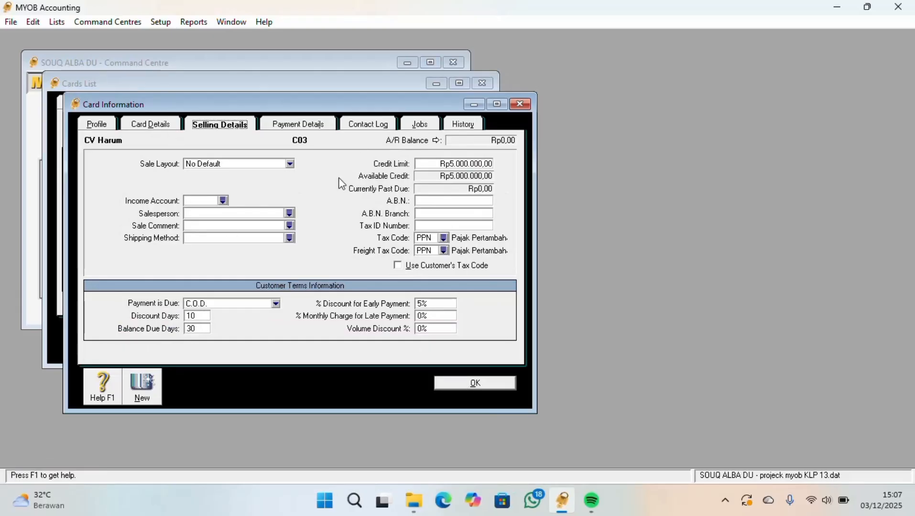
click(99, 124)
click(520, 104)
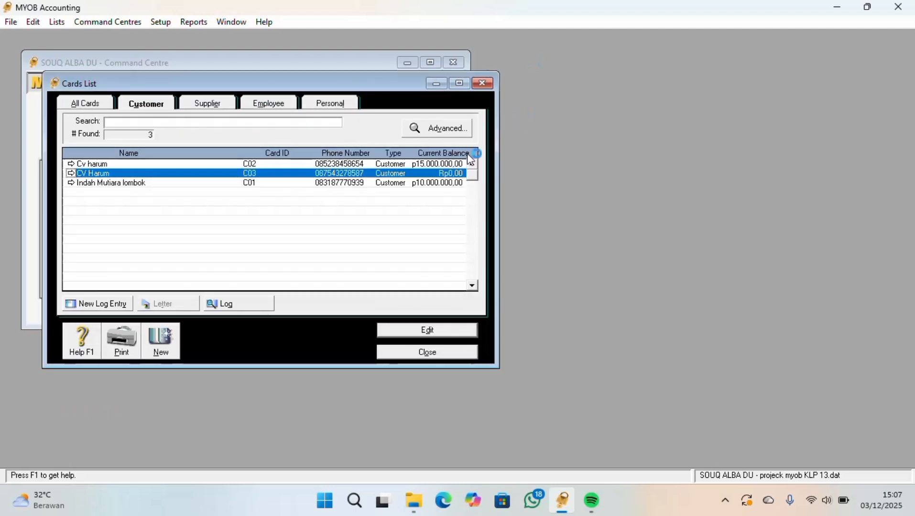
click(481, 86)
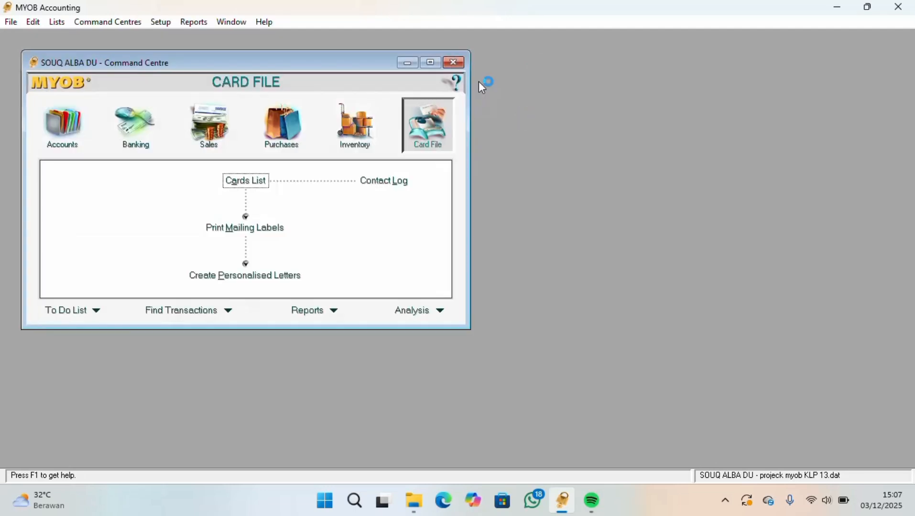
click(353, 136)
click(414, 138)
click(245, 182)
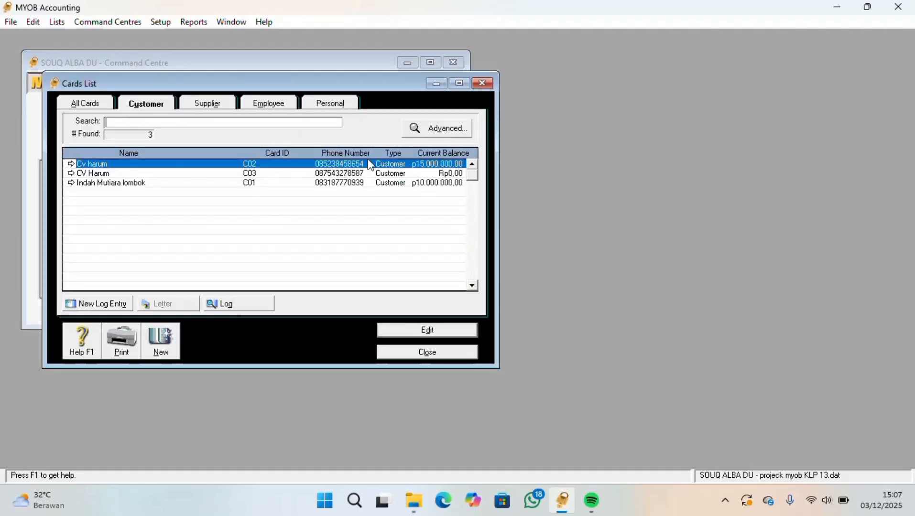
click(482, 84)
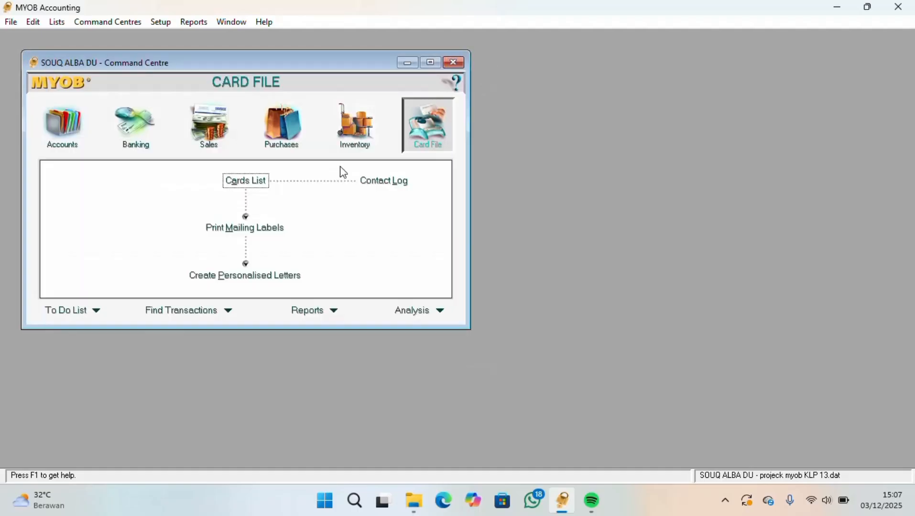
Open the Agarwood Lombok card from the supplier cards and show its card type options
click(253, 184)
click(196, 104)
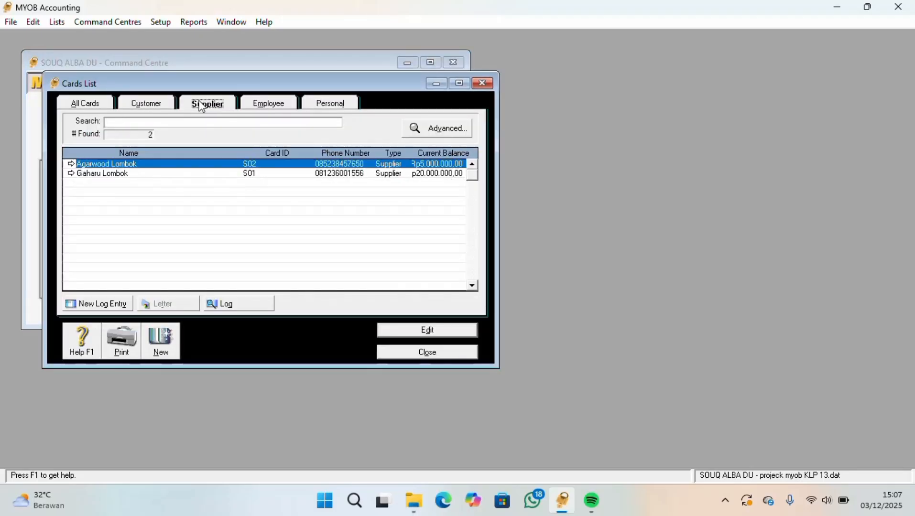
click(176, 173)
double_click(175, 166)
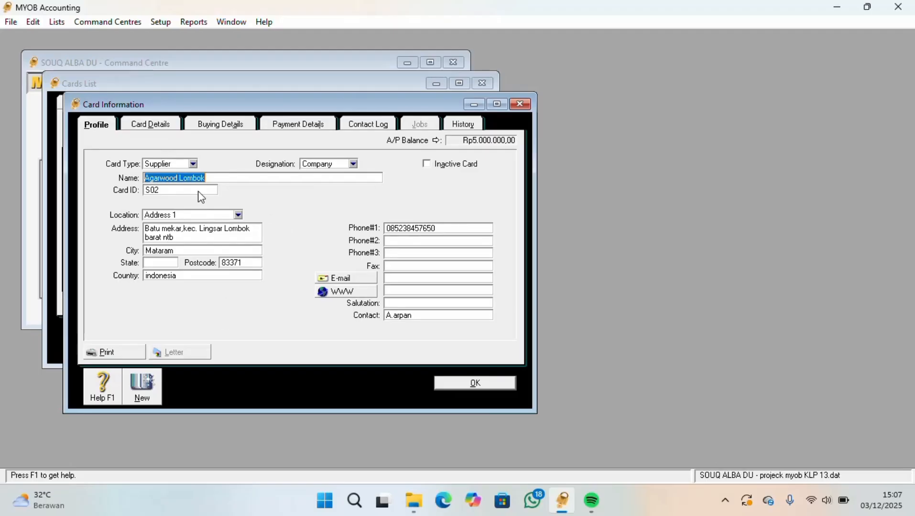
click(193, 164)
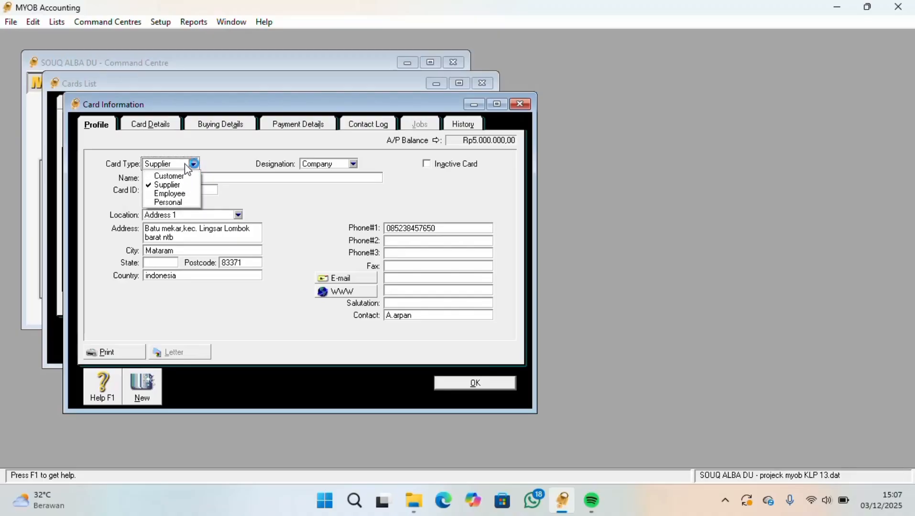
Review the Agarwood Lombok supplier's buying and payment details, and close the card and the cards list
click(209, 126)
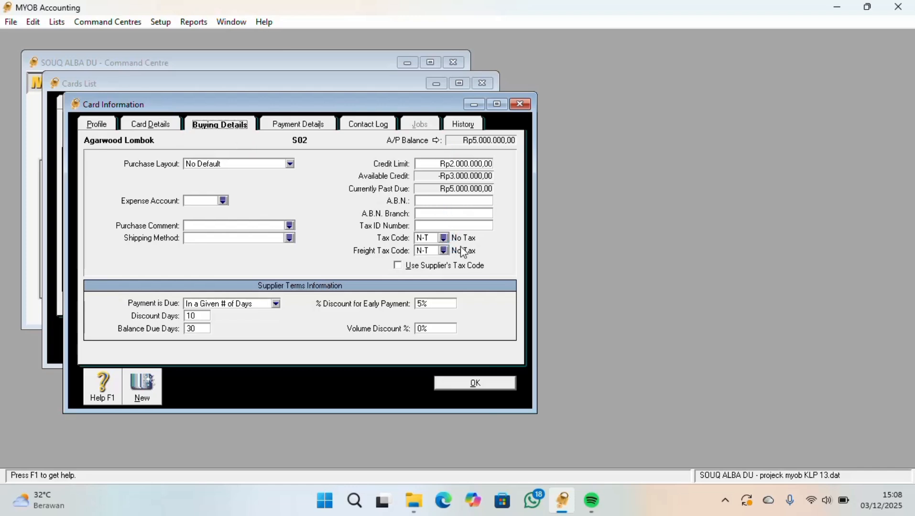
click(328, 124)
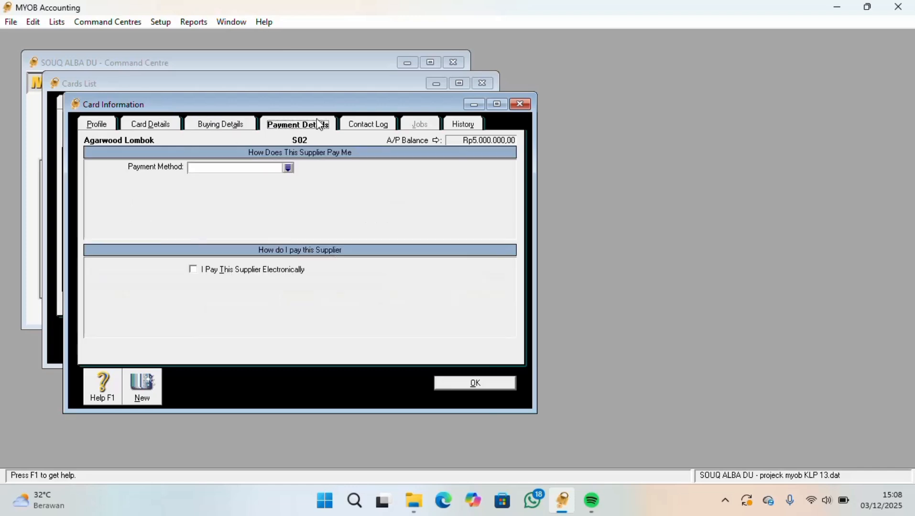
click(224, 127)
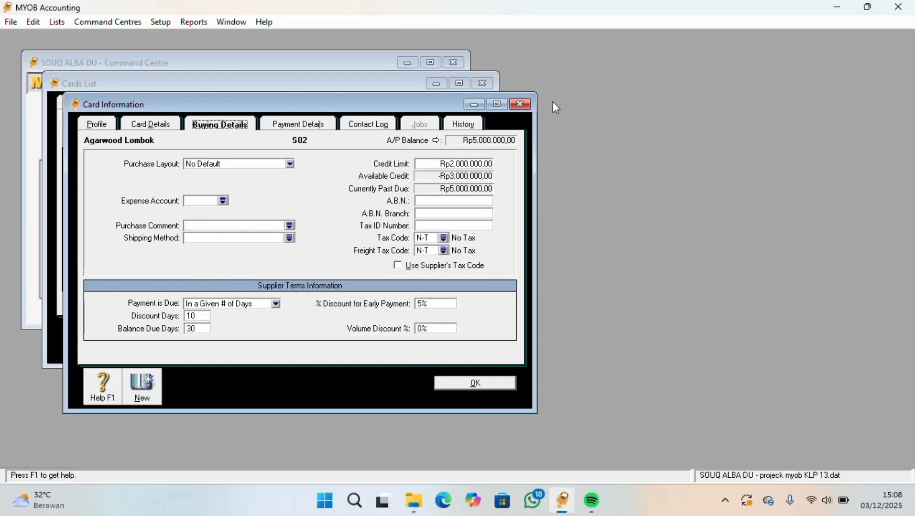
click(519, 103)
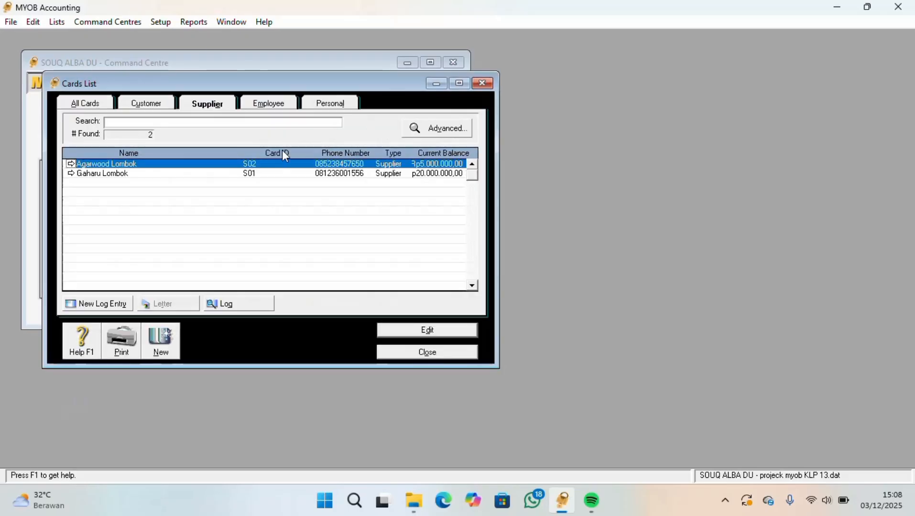
click(311, 173)
click(311, 164)
click(482, 84)
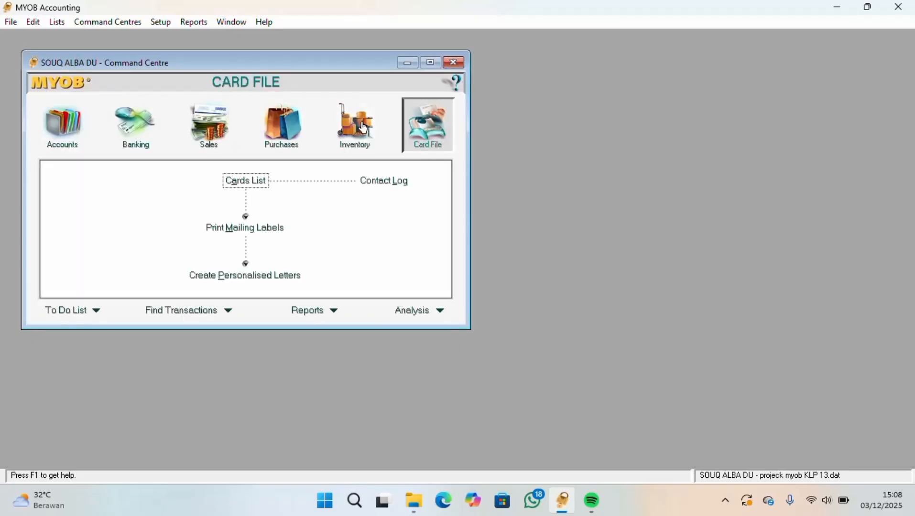
click(242, 187)
Start a new general journal entry from the Accounts command centre and date it 1/1/2025
click(80, 134)
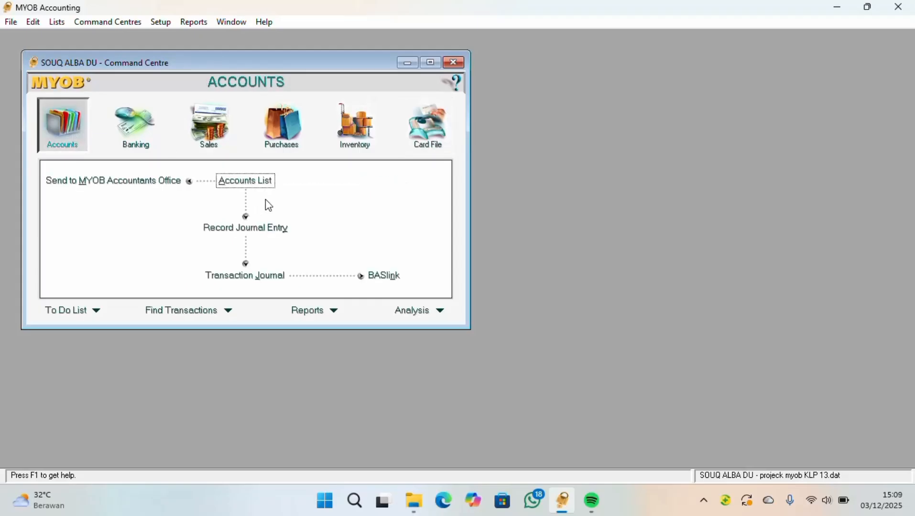
click(257, 235)
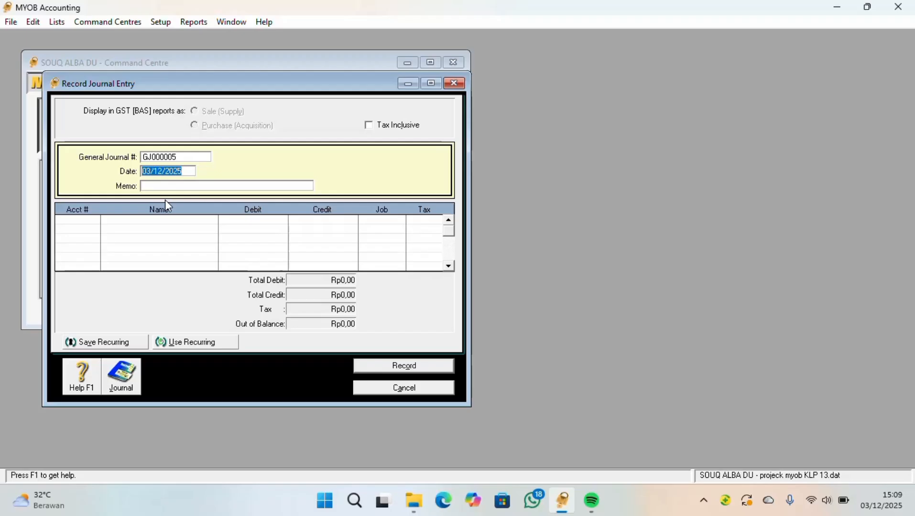
click(181, 171)
click(150, 173)
key(BackSpace)
key(BackSpace)
text(1)
key(Right)
key(Right)
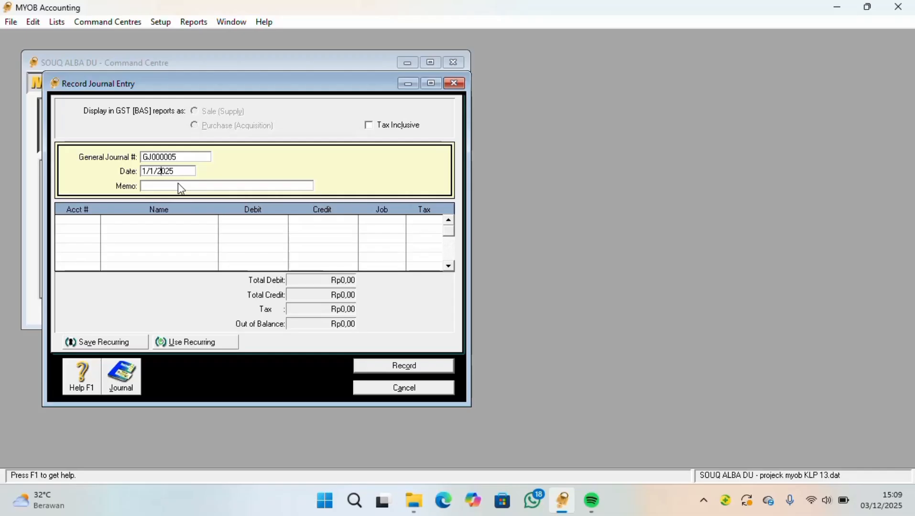
Enter MEMBYAR GAJI KARYAWAN as the journal entry's memo
key(Tab)
text(MEMBYAR GAJI KARYA)
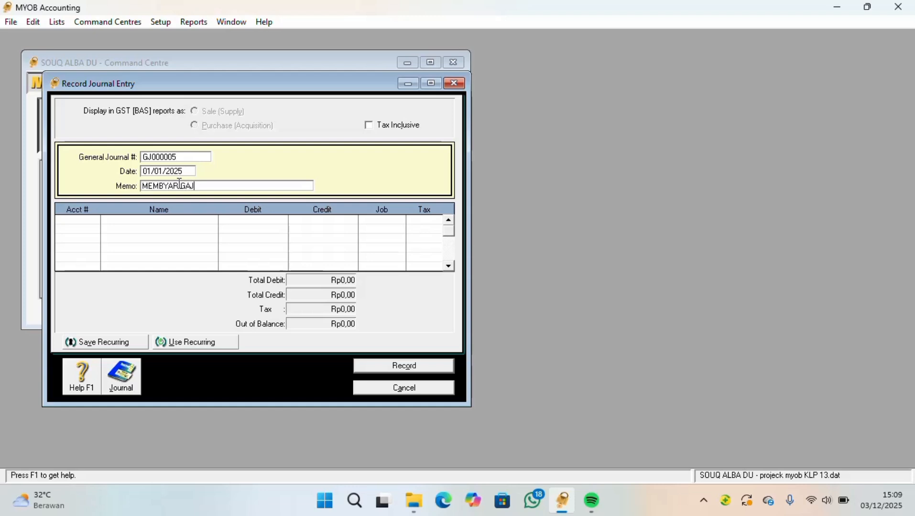
text(WAN)
key(Tab)
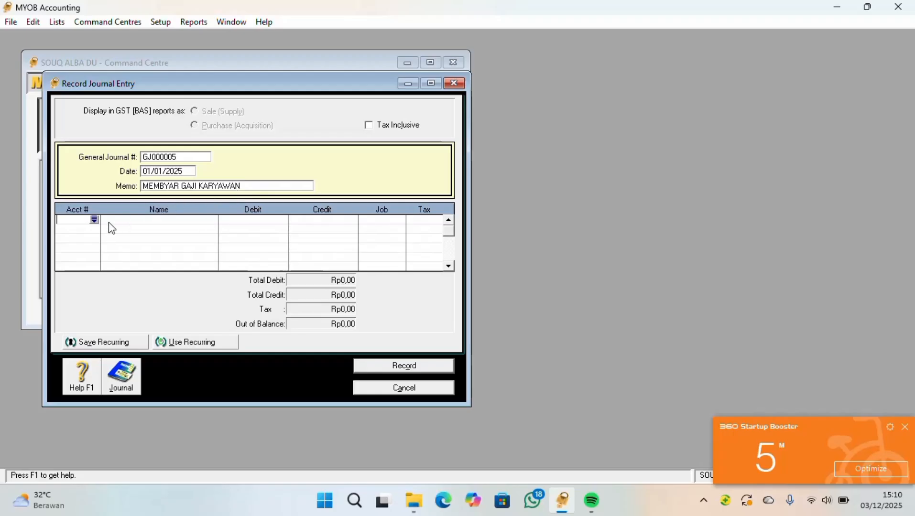
Choose account 6-1100 Gaji Karyawan for the journal entry's first line
click(93, 220)
click(95, 219)
click(94, 219)
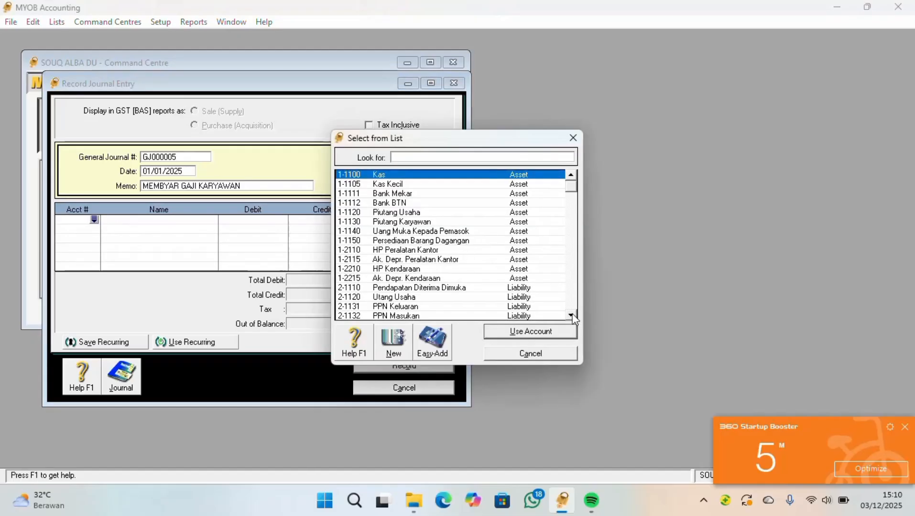
click(571, 316)
click(572, 315)
click(571, 315)
click(571, 316)
click(571, 315)
click(572, 315)
click(571, 316)
click(571, 316)
click(571, 315)
click(571, 316)
click(571, 316)
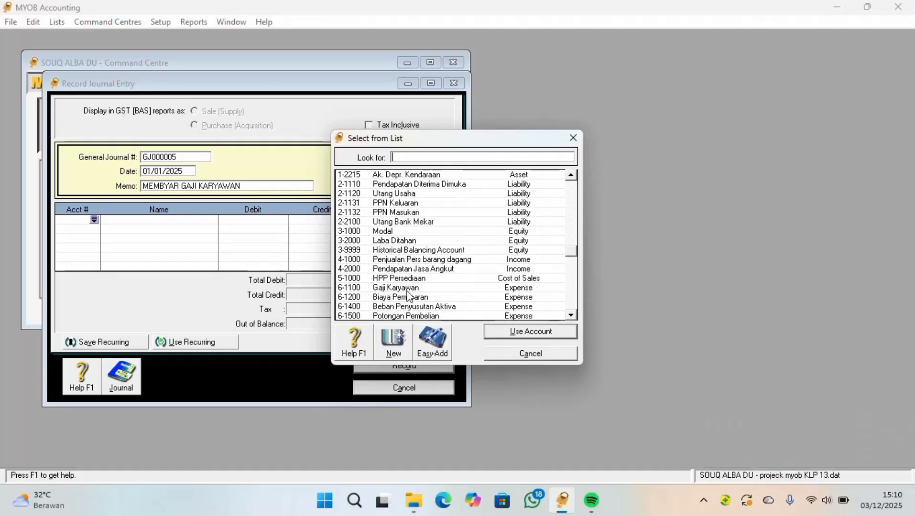
text(6-1100)
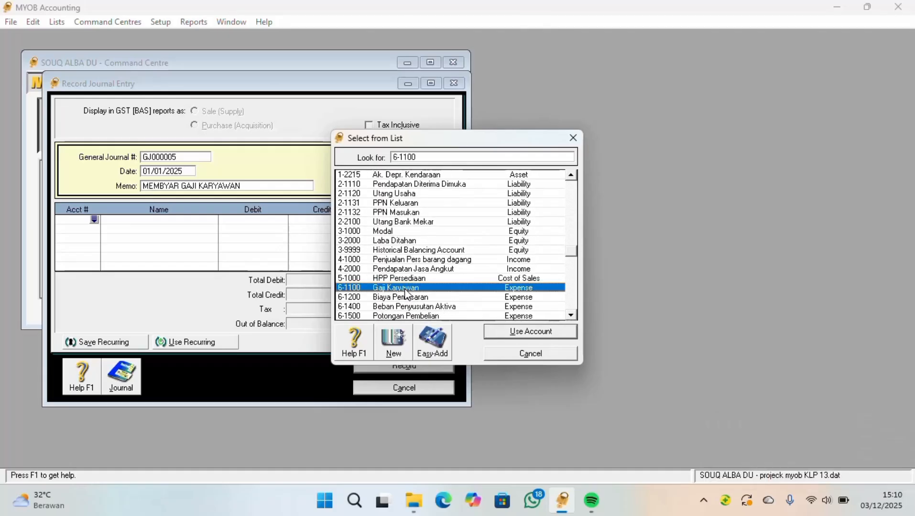
click(516, 332)
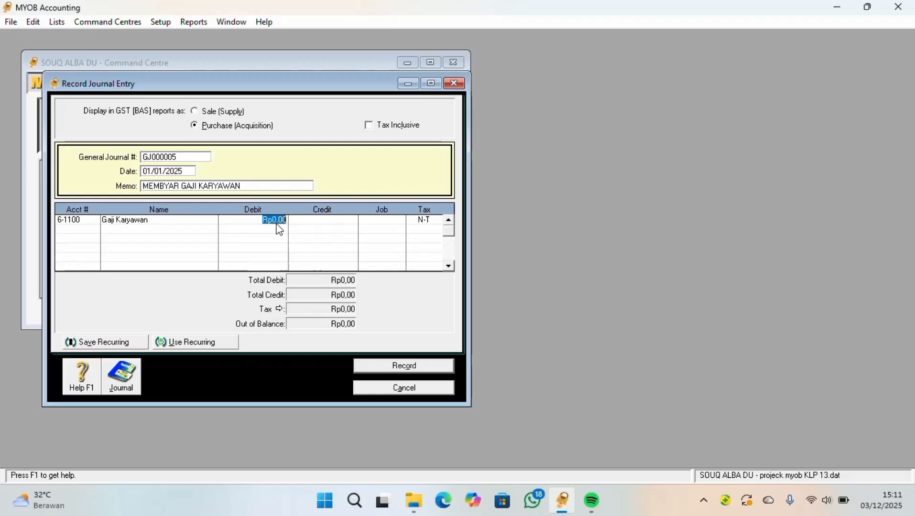
Set the debit amount of the Gaji Karyawan line to Rp10.000.000
text(10000000)
key(Tab)
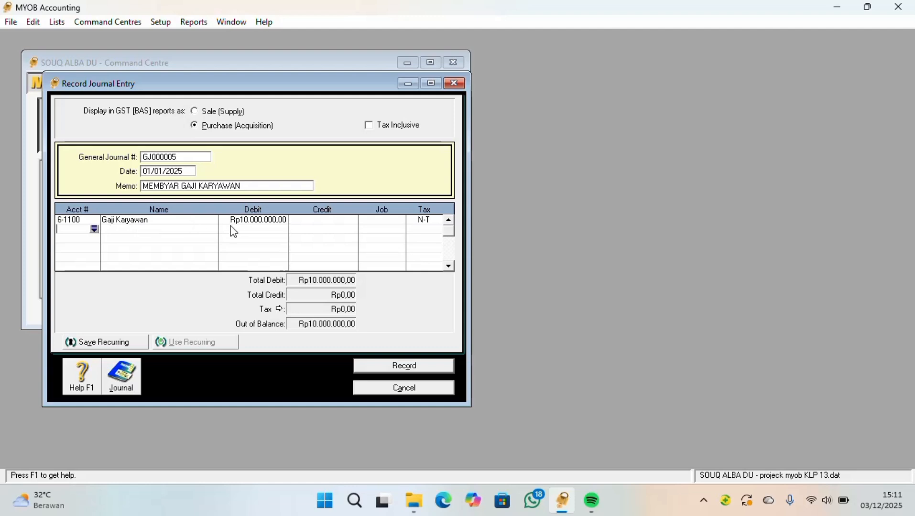
Add account 1-1111 Bank Mekar as the second journal line with a credit of Rp10.000.000
click(94, 229)
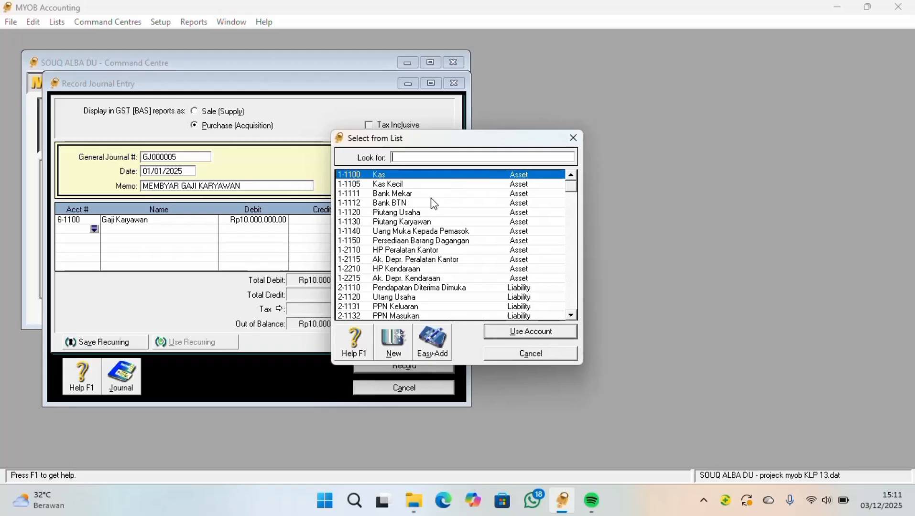
text(1-1111)
click(410, 176)
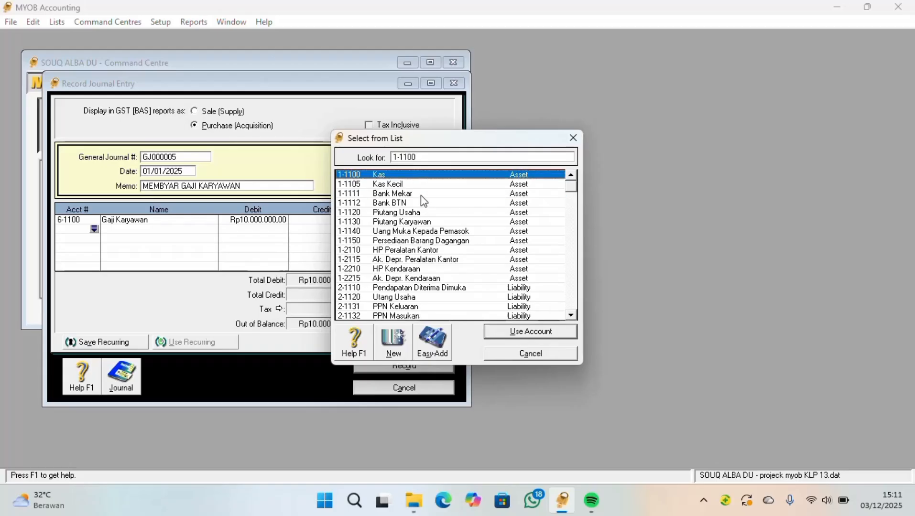
click(421, 194)
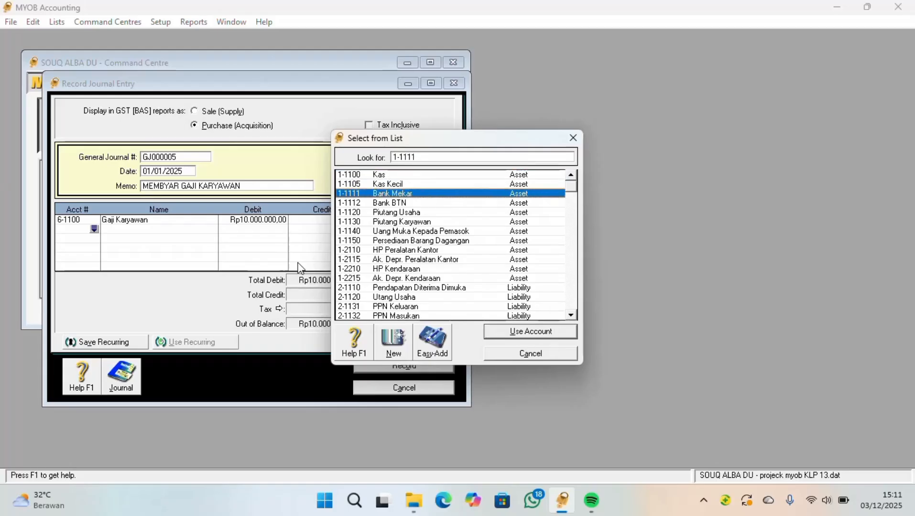
click(530, 331)
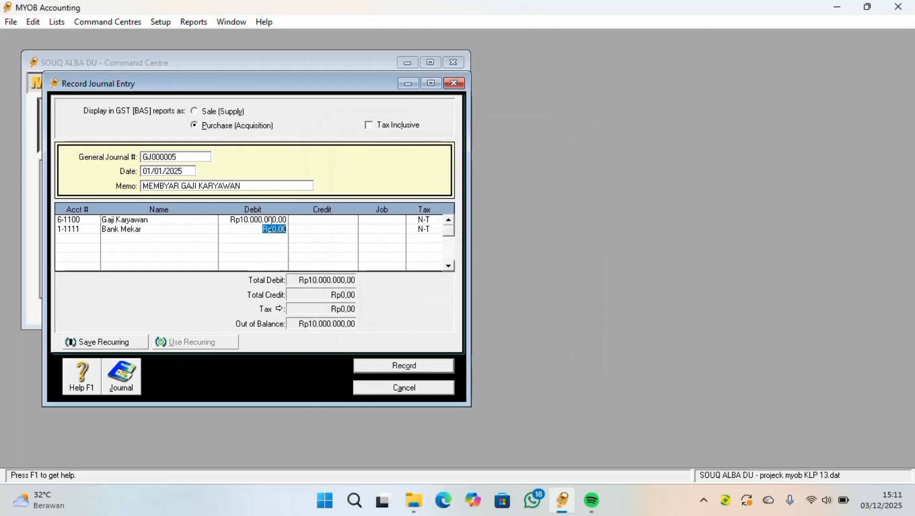
click(306, 229)
key(Tab)
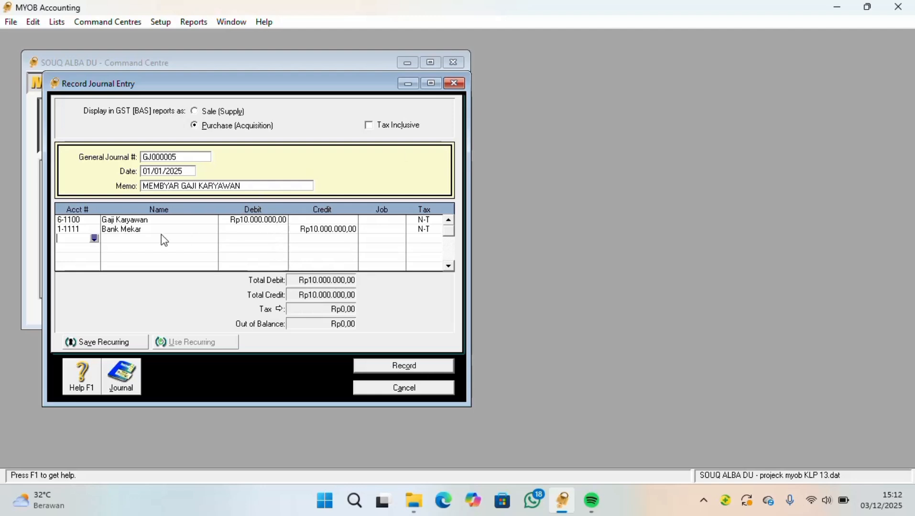
Change the journal entry's date to 05/01/2025 and its memo to MEMBYAR BIAYA LAT
click(240, 185)
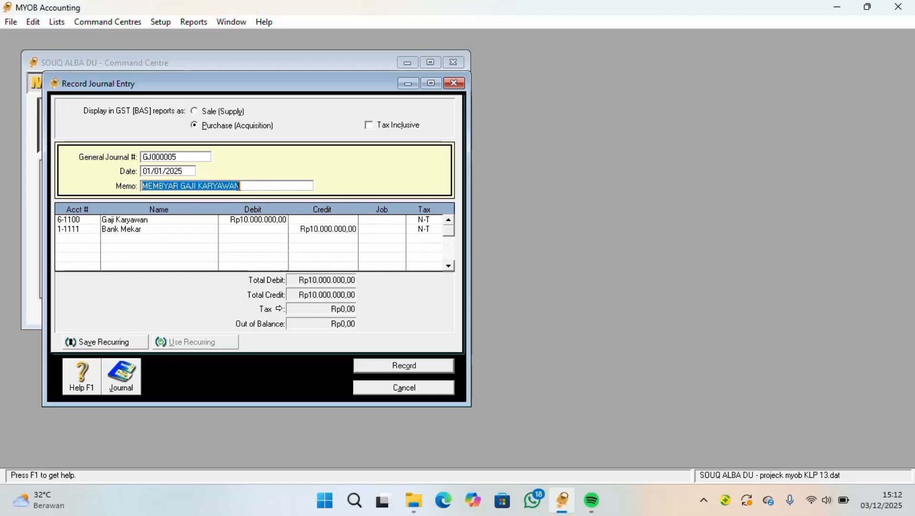
click(239, 187)
click(160, 172)
click(162, 172)
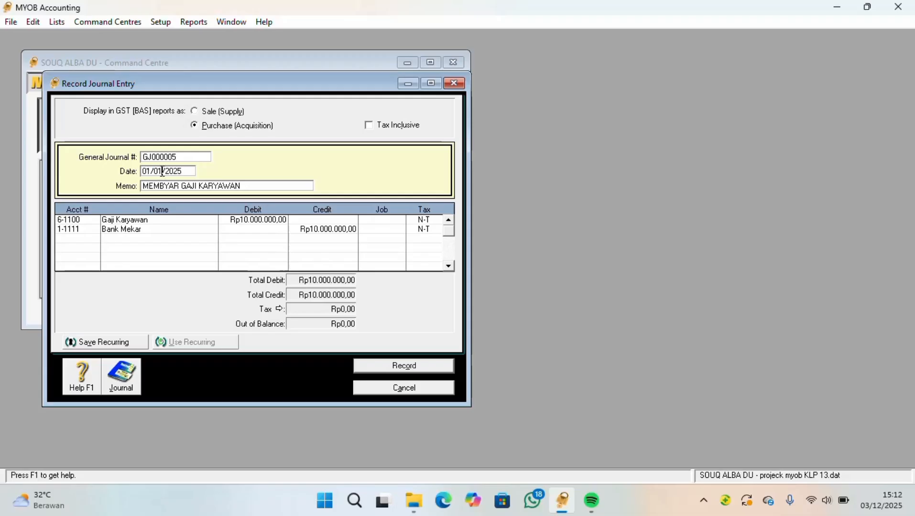
double_click(151, 171)
text(05)
triple_click(232, 188)
key(BackSpace)
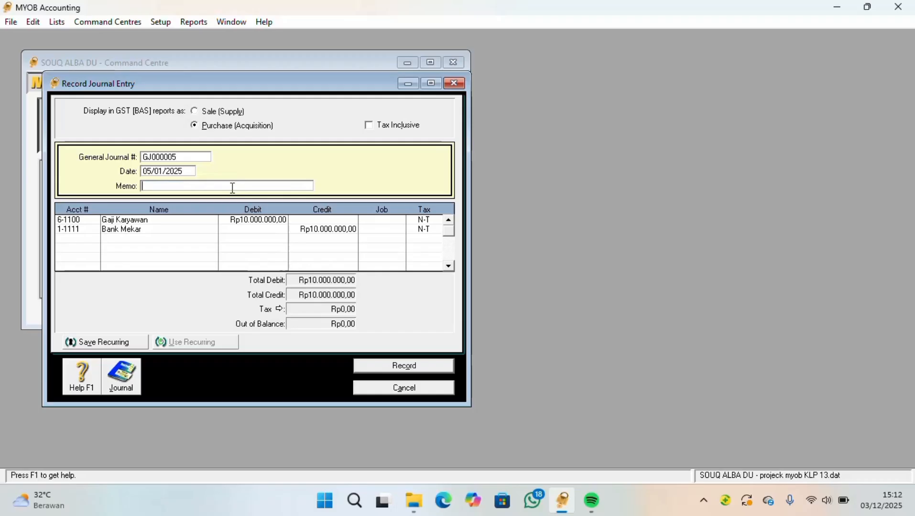
text(MEMBYAR BIAYA LAT)
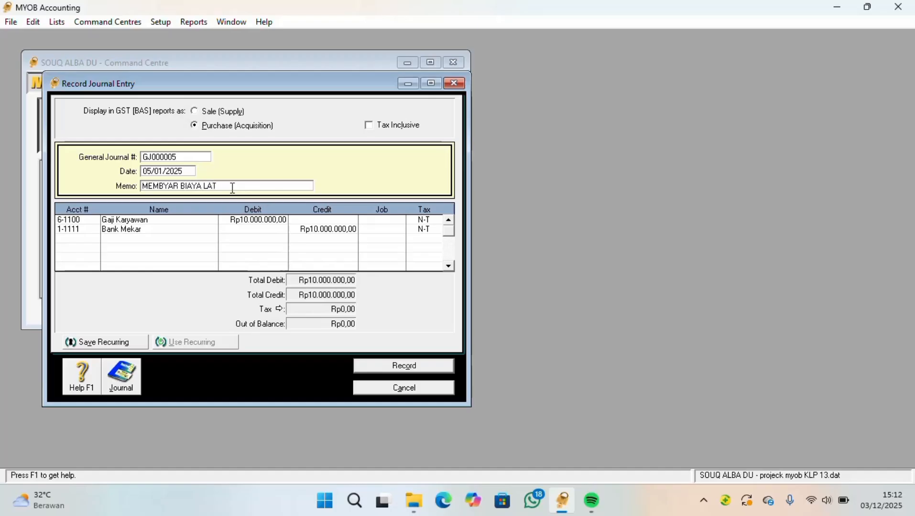
Replace the first journal line's account with 6-1700 Beban Listrik Air Telp
click(75, 221)
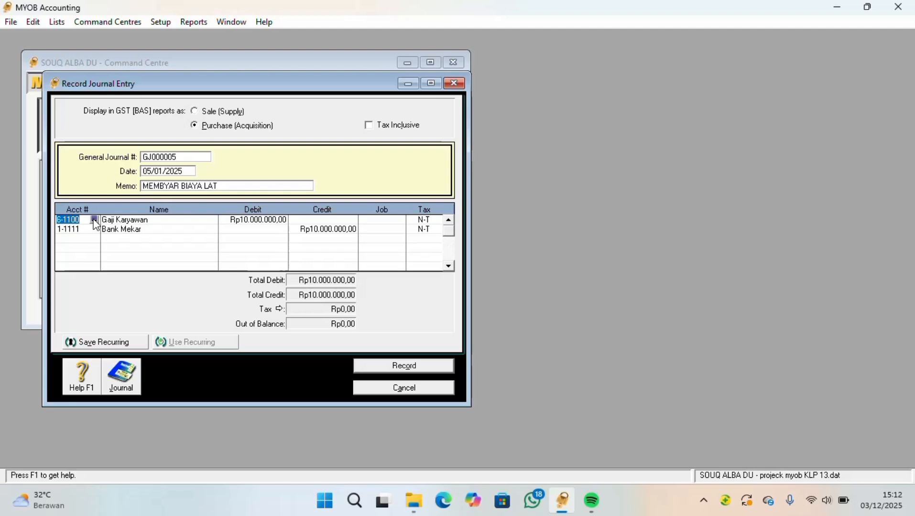
click(95, 220)
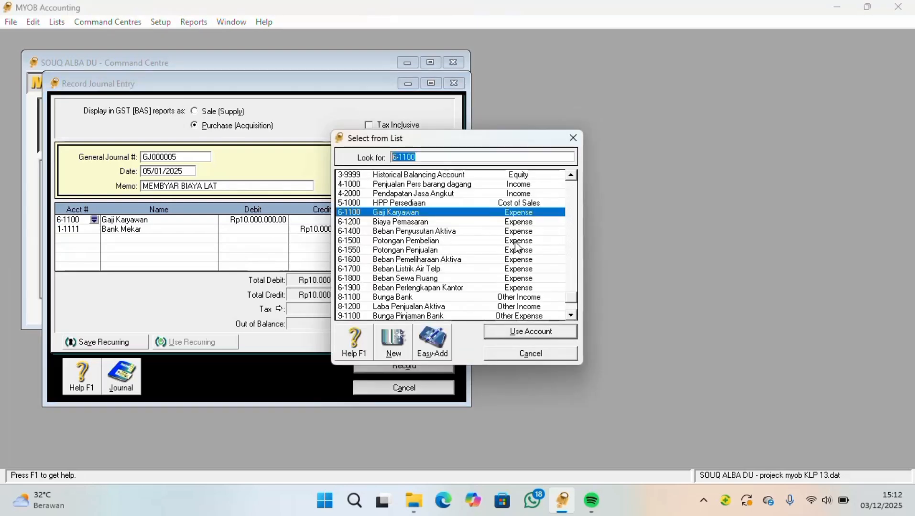
click(393, 271)
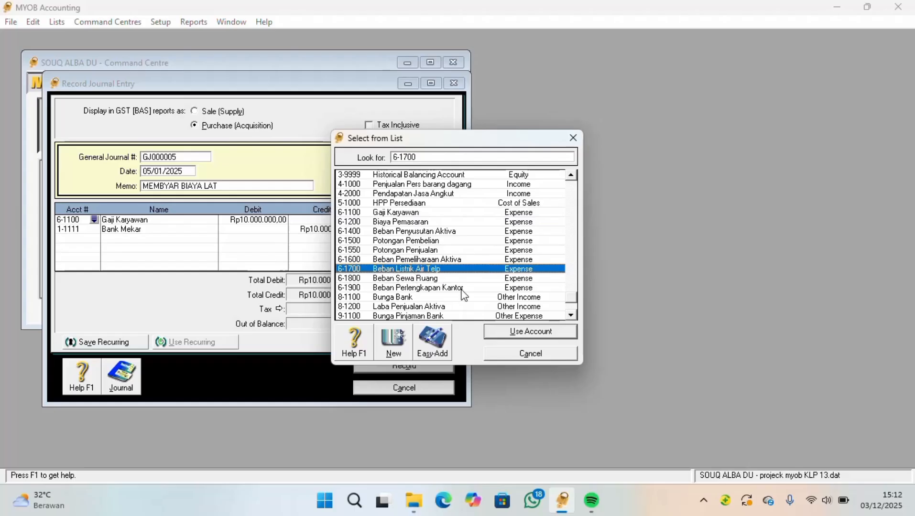
click(526, 333)
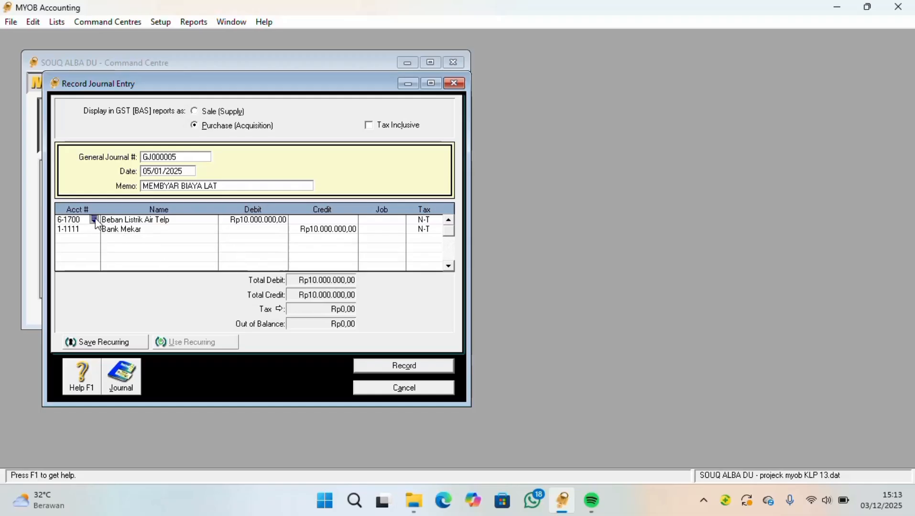
click(95, 220)
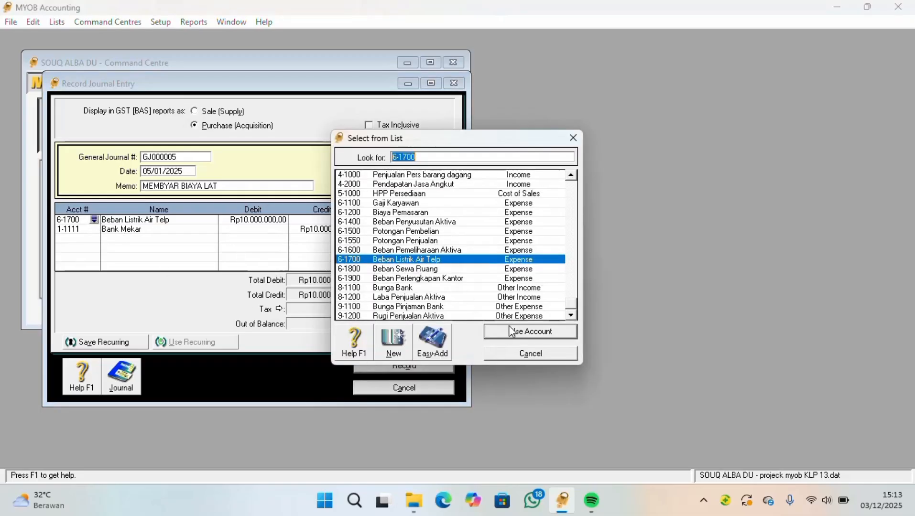
click(510, 331)
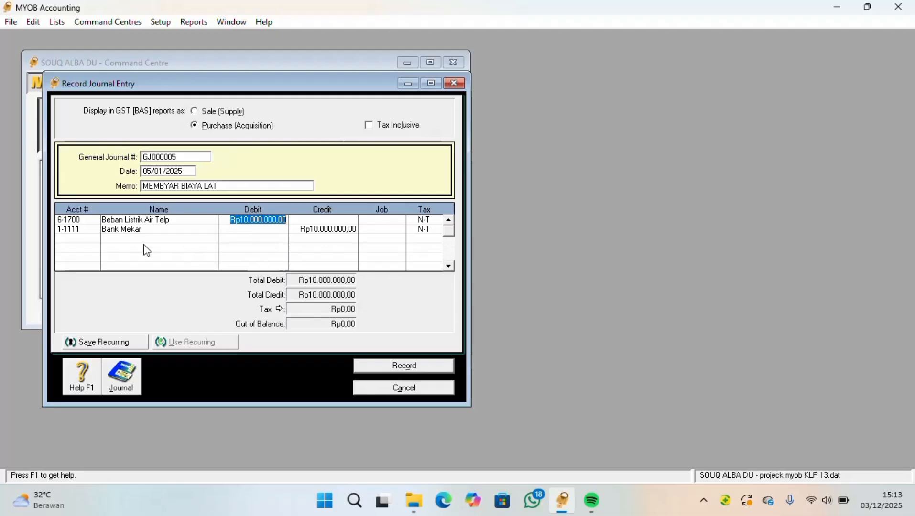
Clear the first line's debit amount and discard the journal entry without recording it
click(316, 228)
click(257, 222)
click(454, 84)
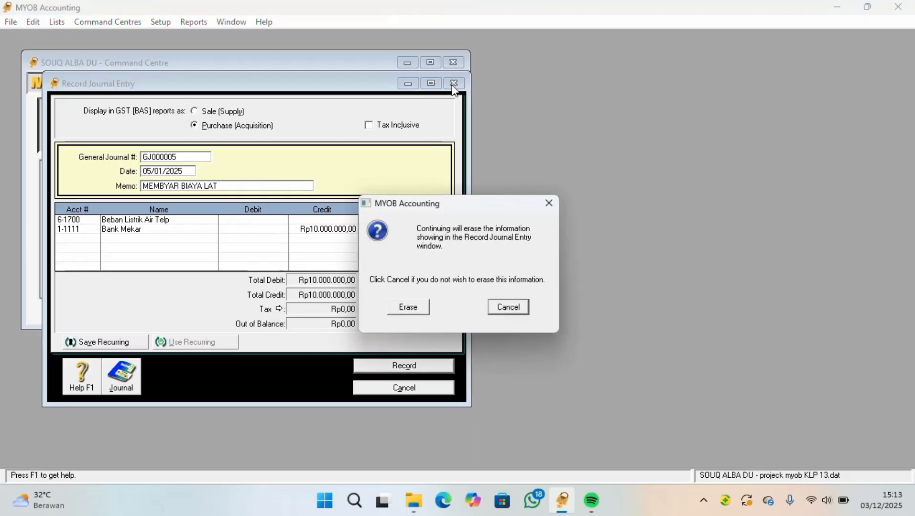
click(497, 306)
click(415, 390)
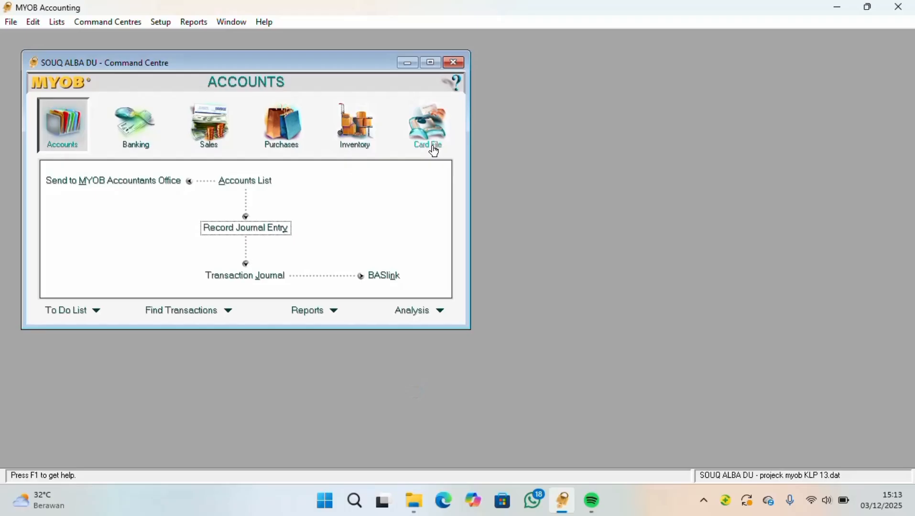
Open the Transaction Journal from the Accounts command centre and list all transactions dated from 01/01/2025 to 03/12/2025
click(434, 151)
click(85, 113)
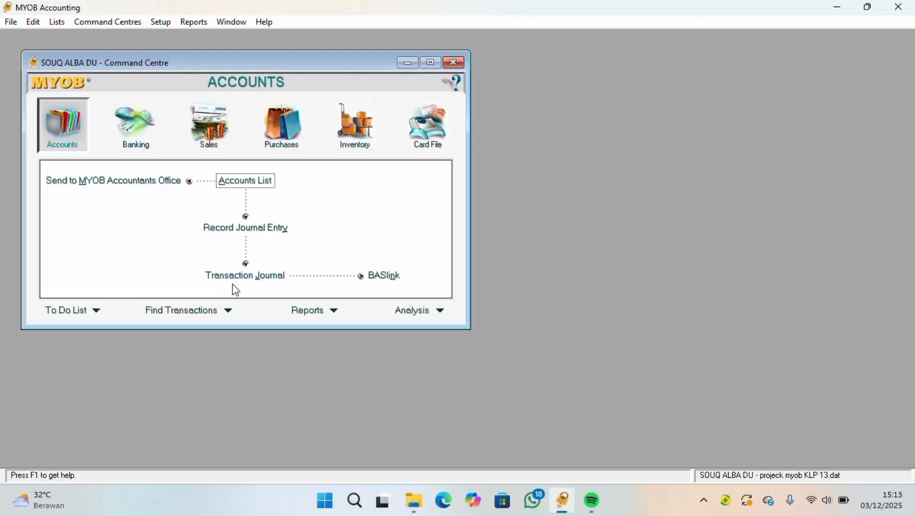
click(255, 281)
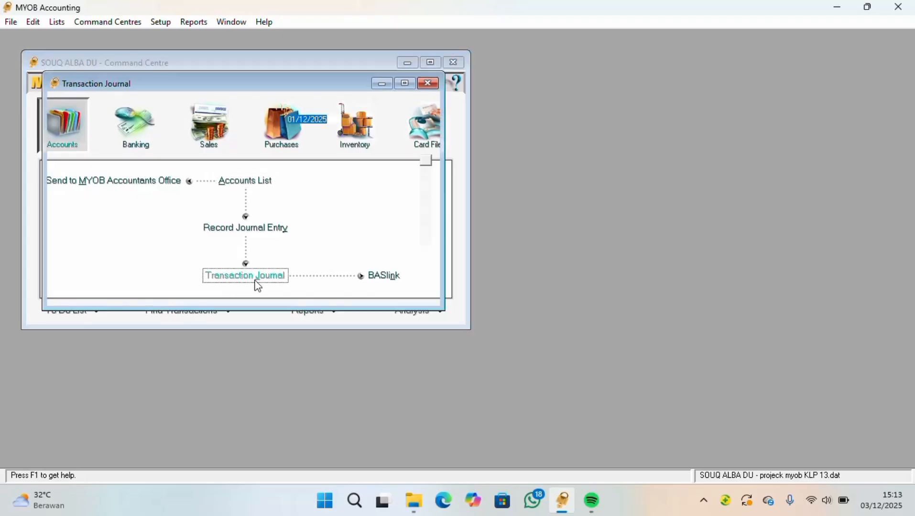
click(390, 108)
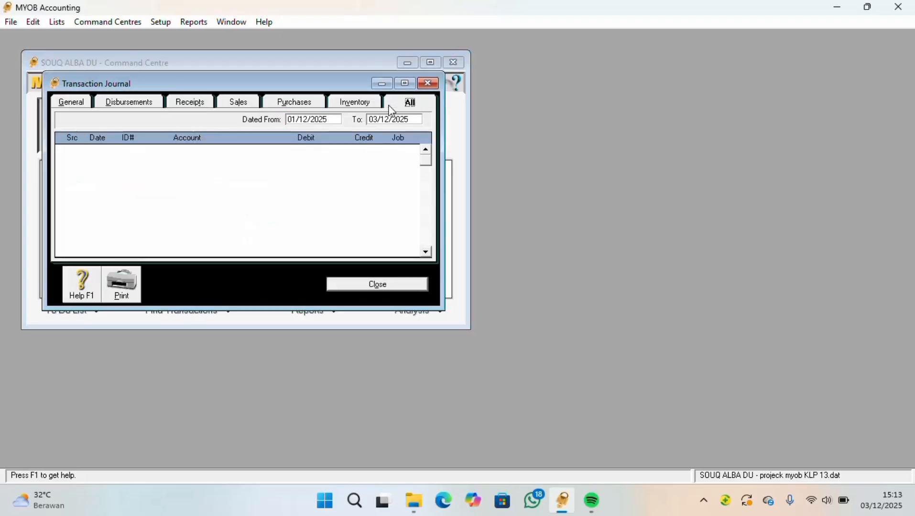
click(308, 119)
key(BackSpace)
key(Tab)
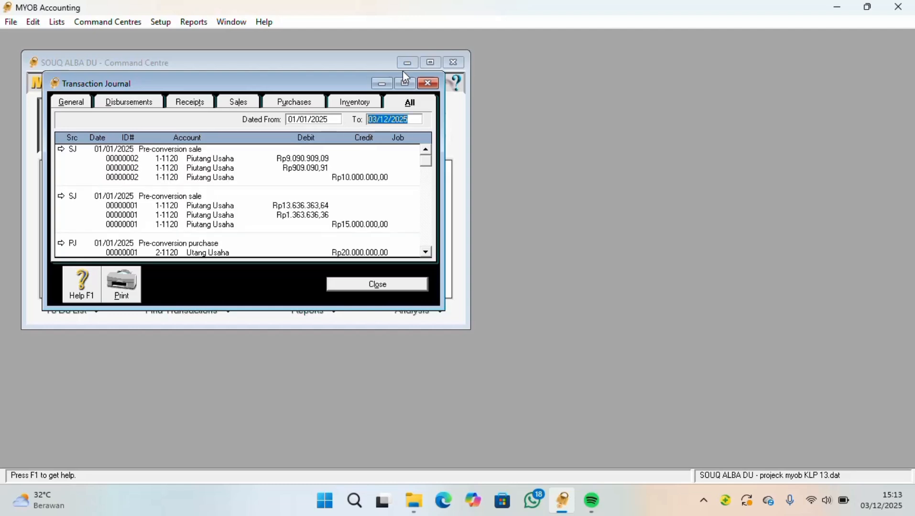
Review the complete list of journal transactions in an enlarged window, restore the window size, and close the Transaction Journal
click(405, 85)
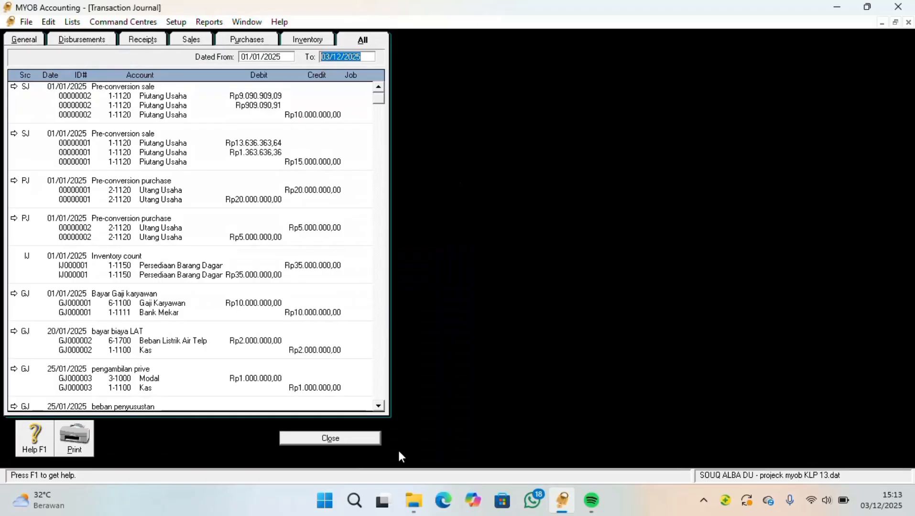
click(377, 407)
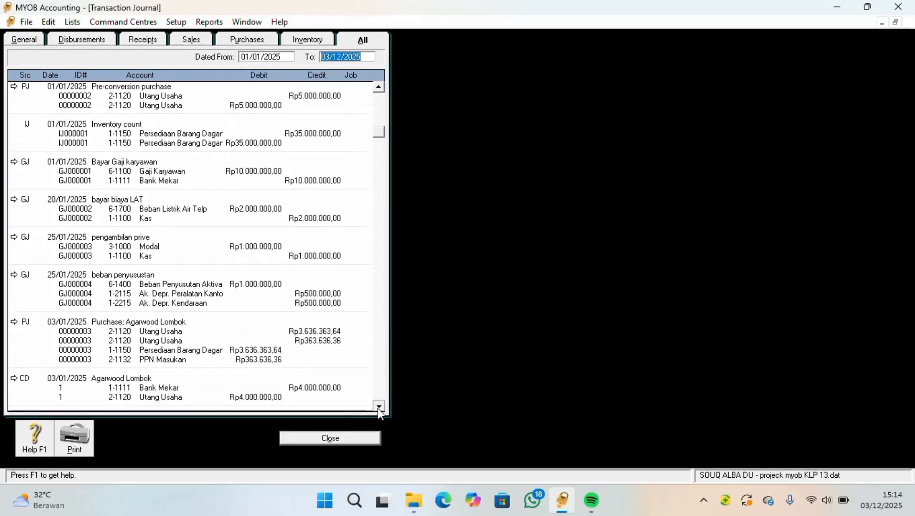
drag(377, 407, 378, 408)
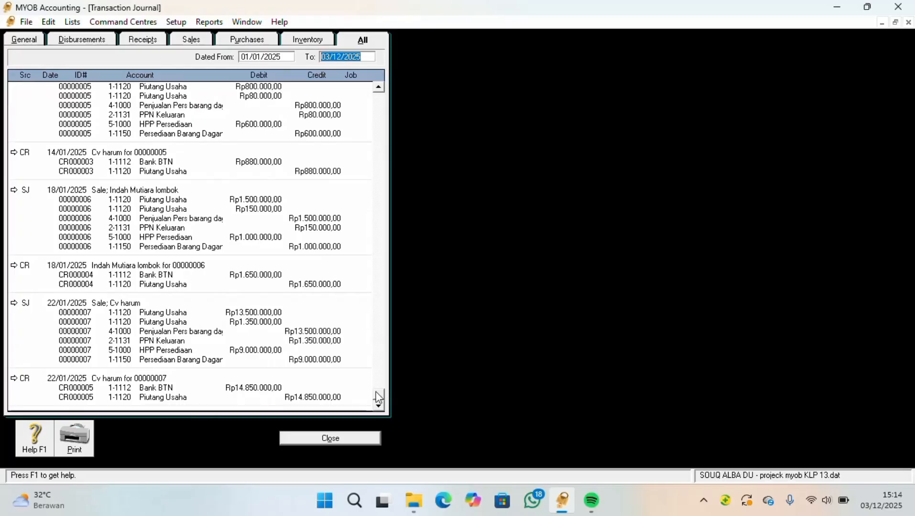
drag(378, 393, 383, 87)
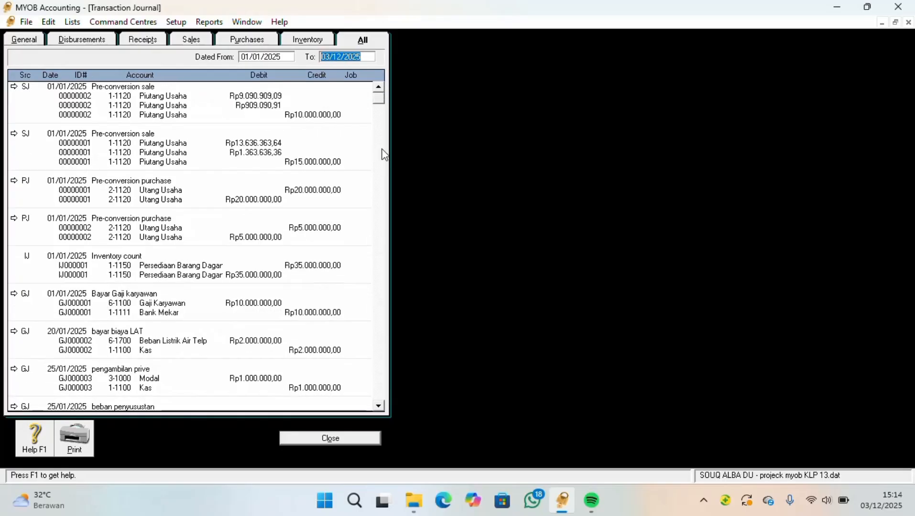
click(894, 25)
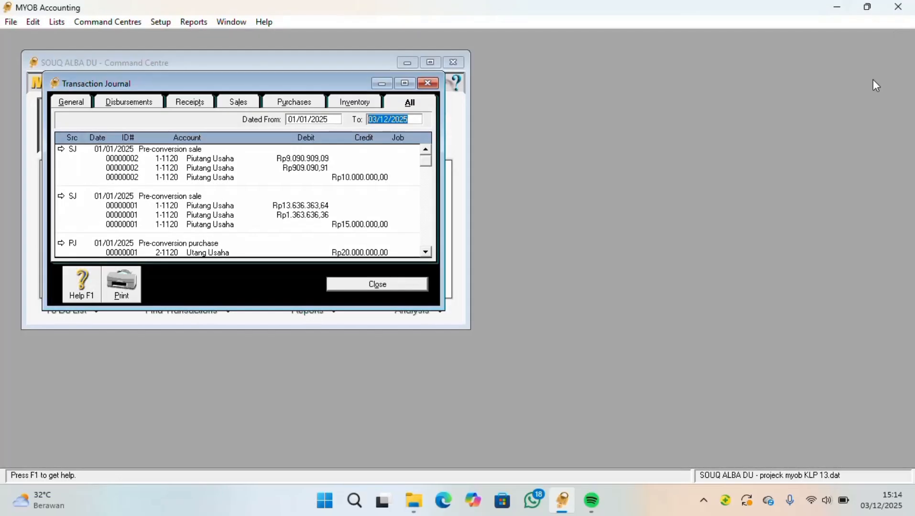
click(405, 281)
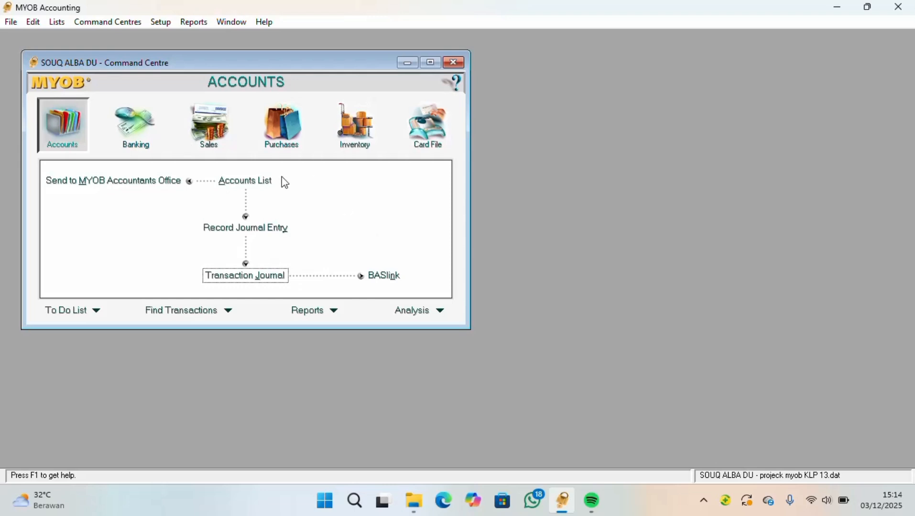
Switch to the Card File command centre
click(427, 136)
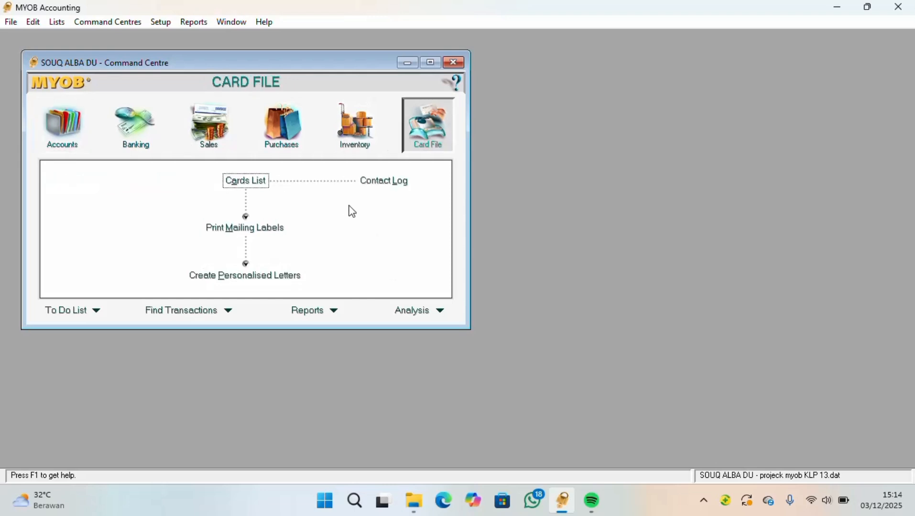